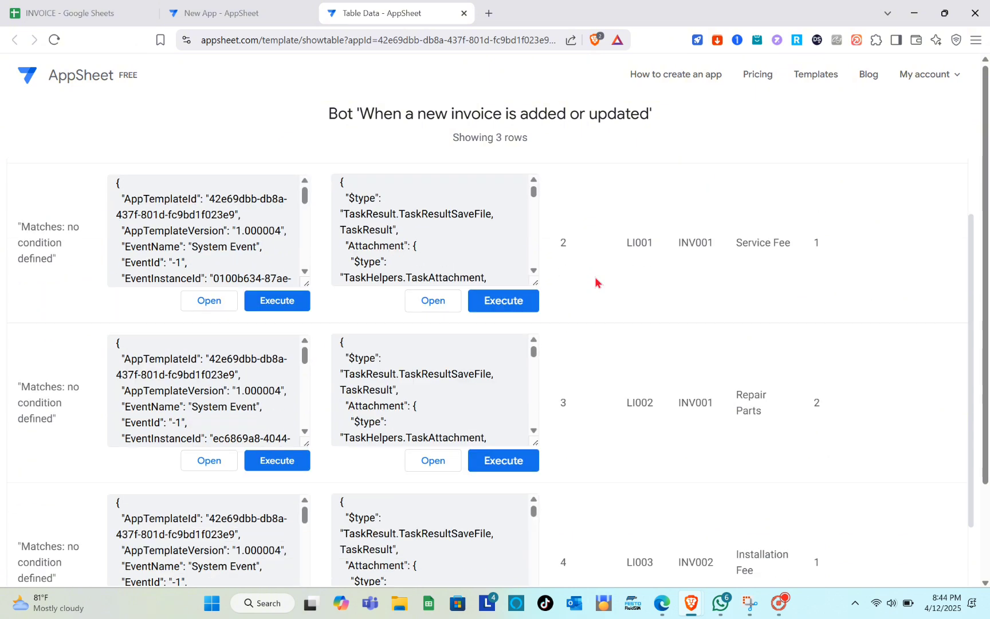
- Review the New App bot editor, then bring up the INVOICE spreadsheet
scroll(596, 281, "up", 3)
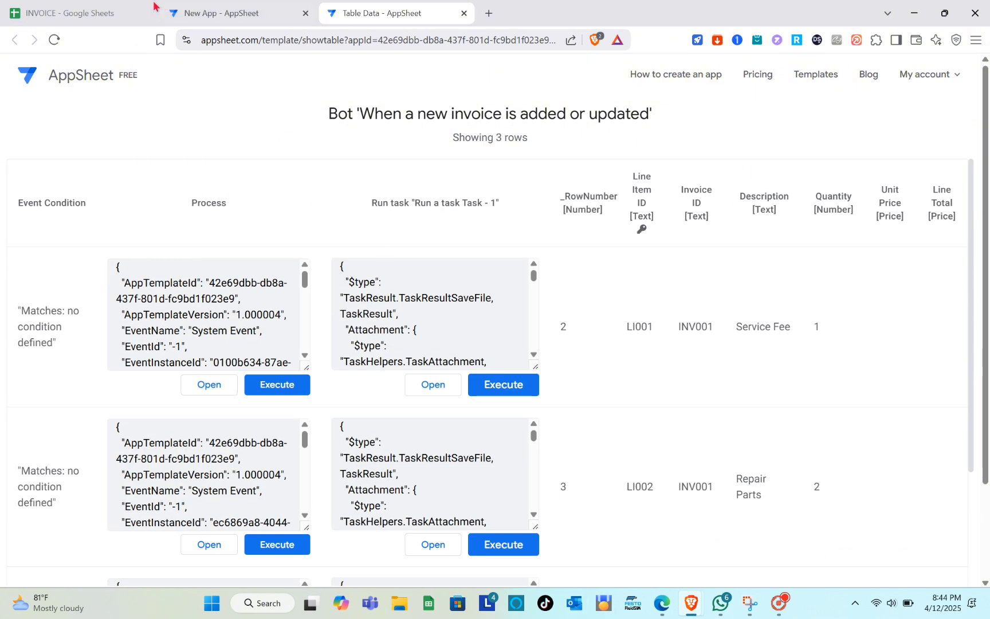
left_click(225, 5)
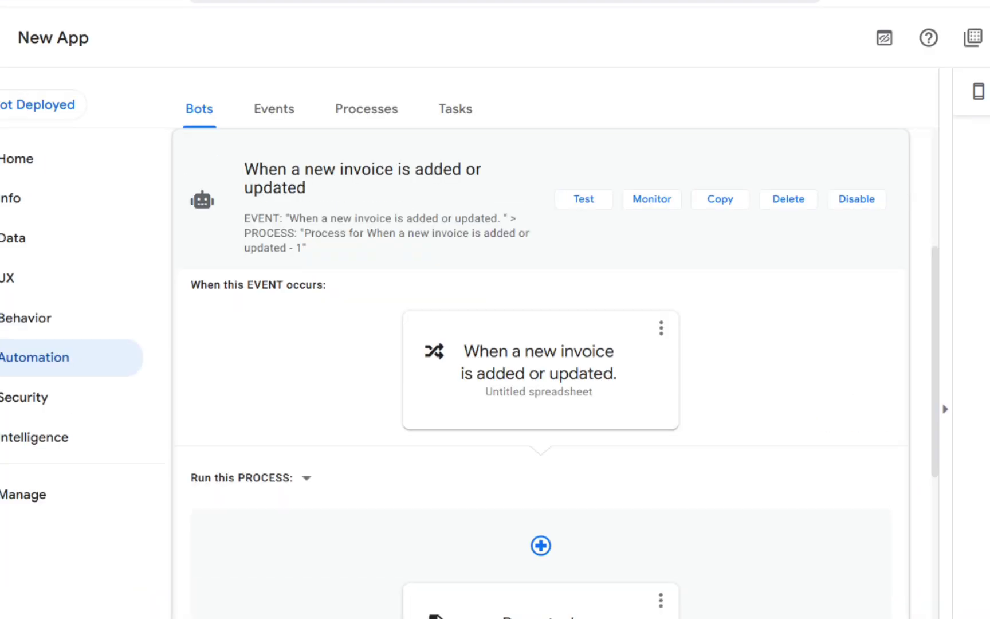
scroll(482, 422, "down", 6)
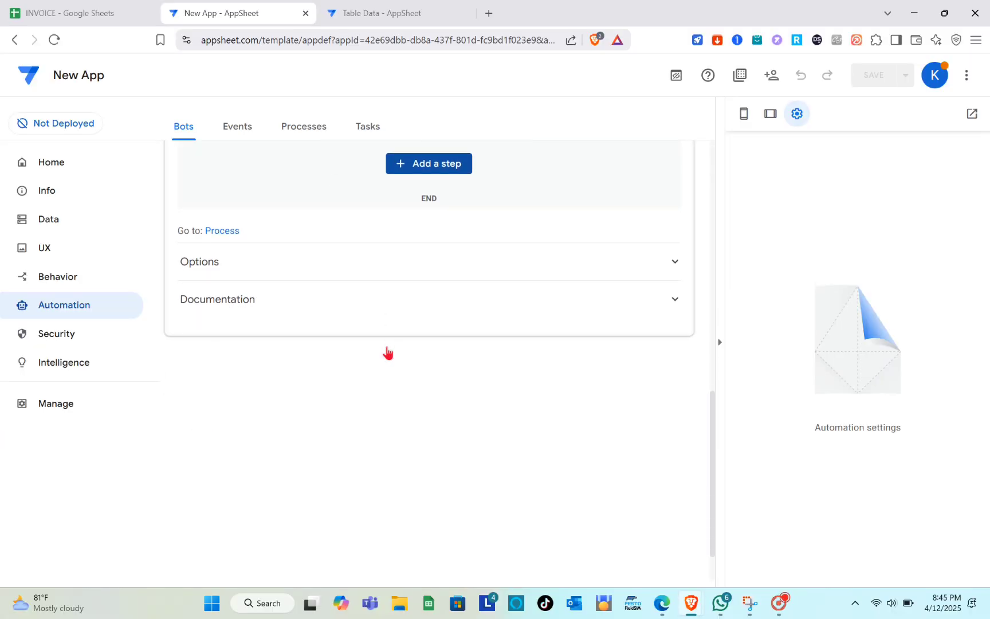
scroll(387, 353, "up", 10)
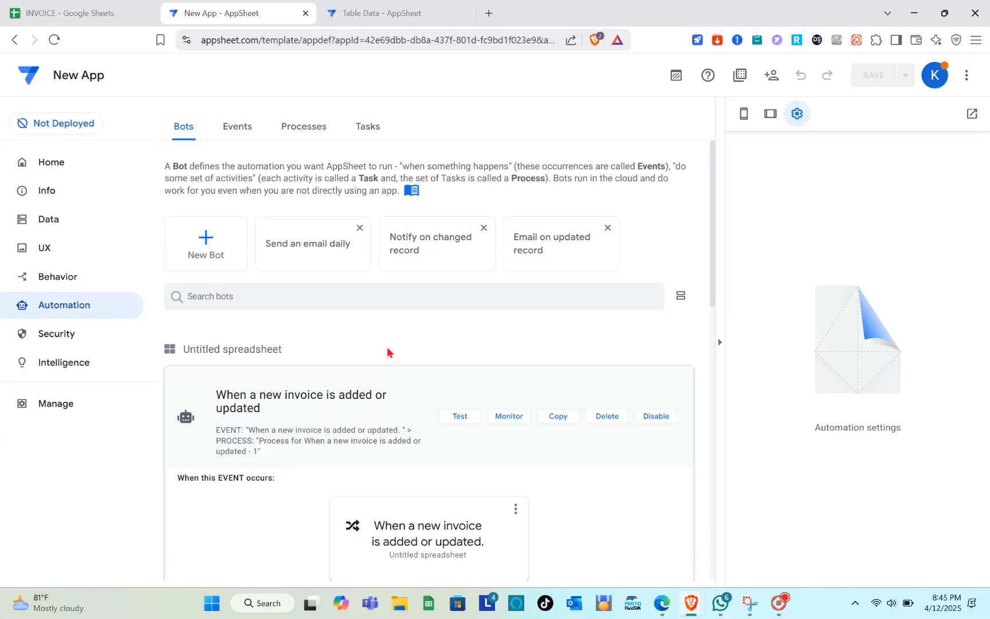
left_click(34, 6)
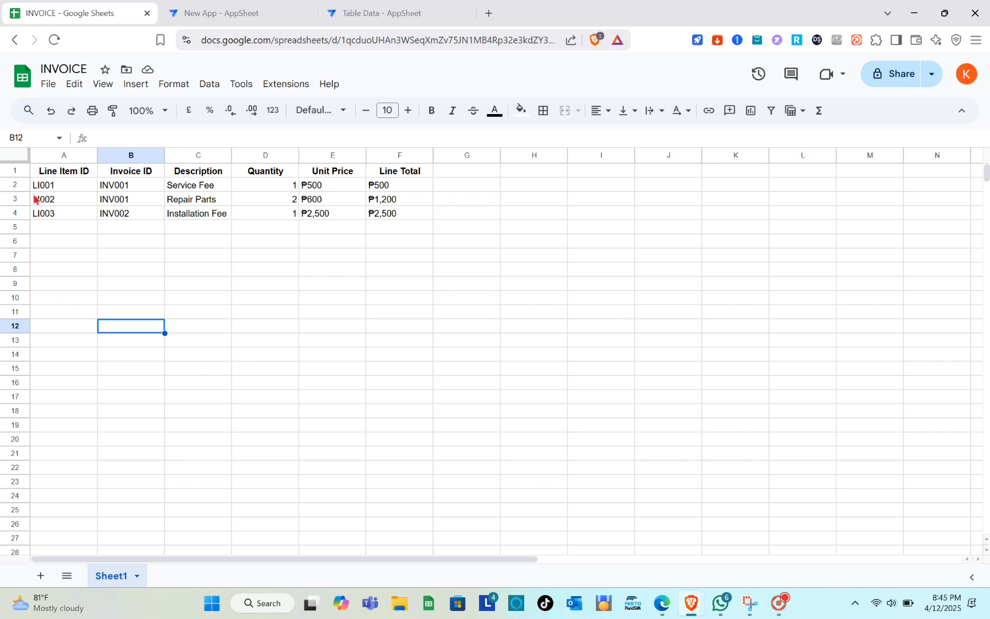
- Check the bot's test data, then browse My Apps and open and close the account menu
left_click(221, 12)
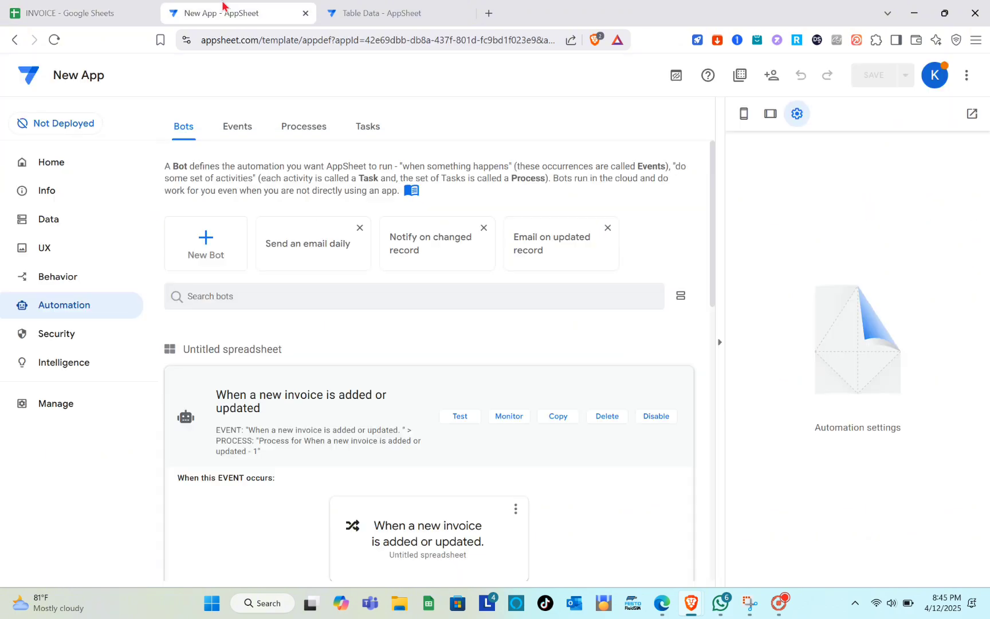
left_click(371, 7)
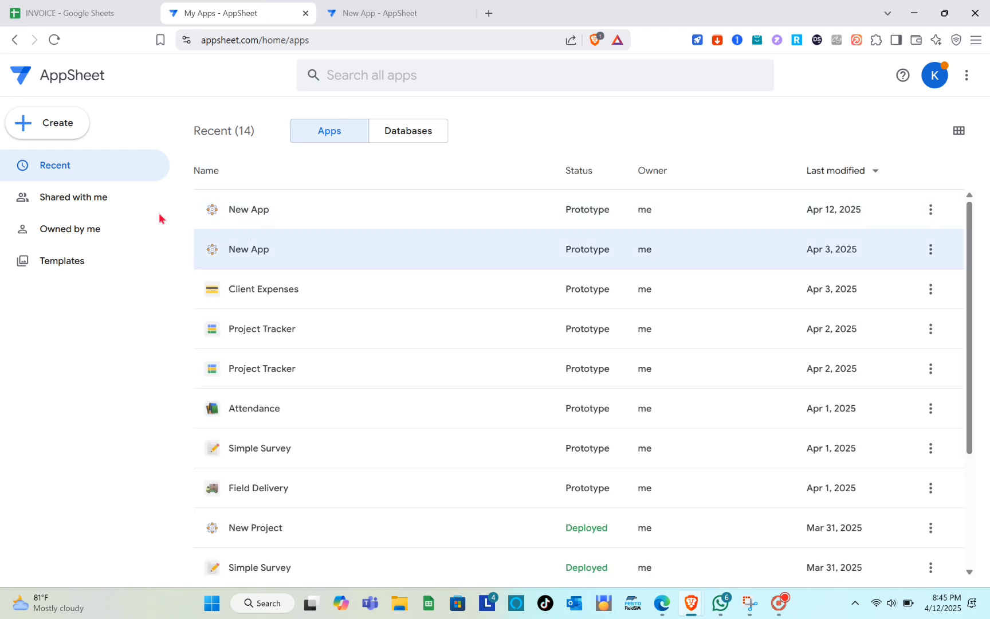
scroll(429, 435, "down", 3)
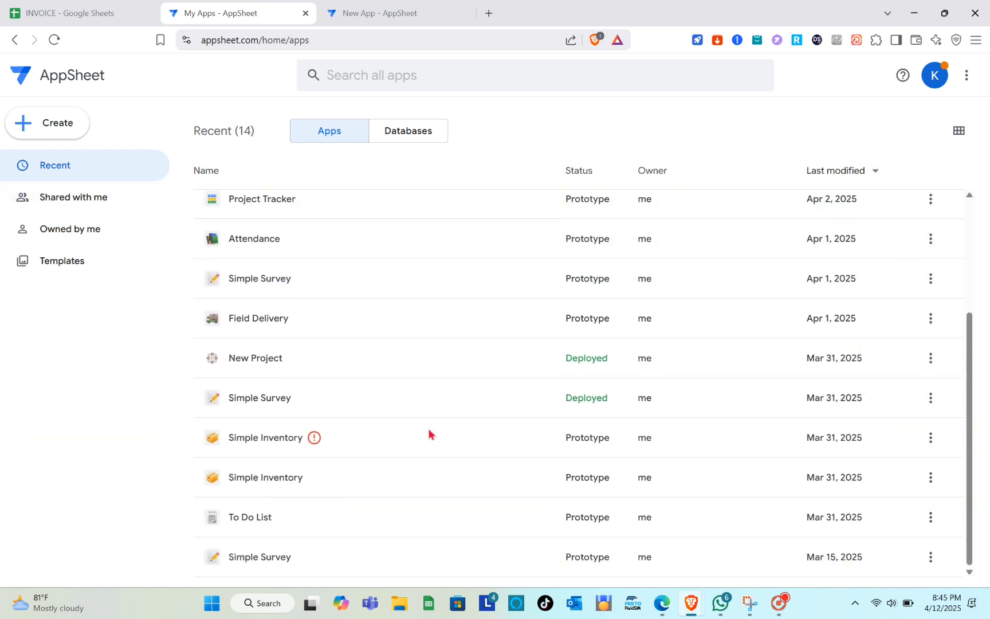
scroll(430, 435, "up", 4)
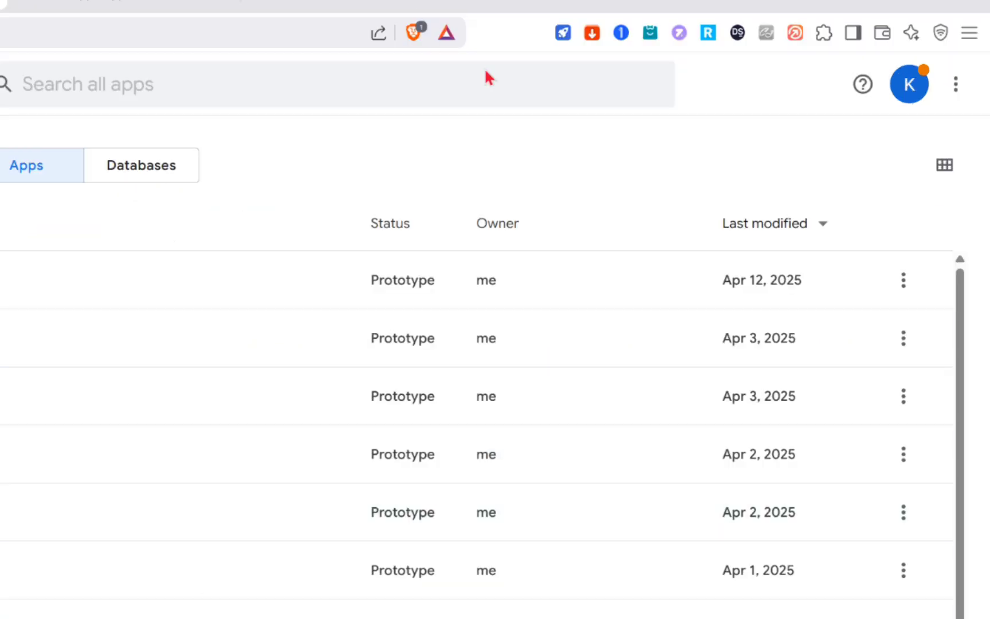
left_click(919, 94)
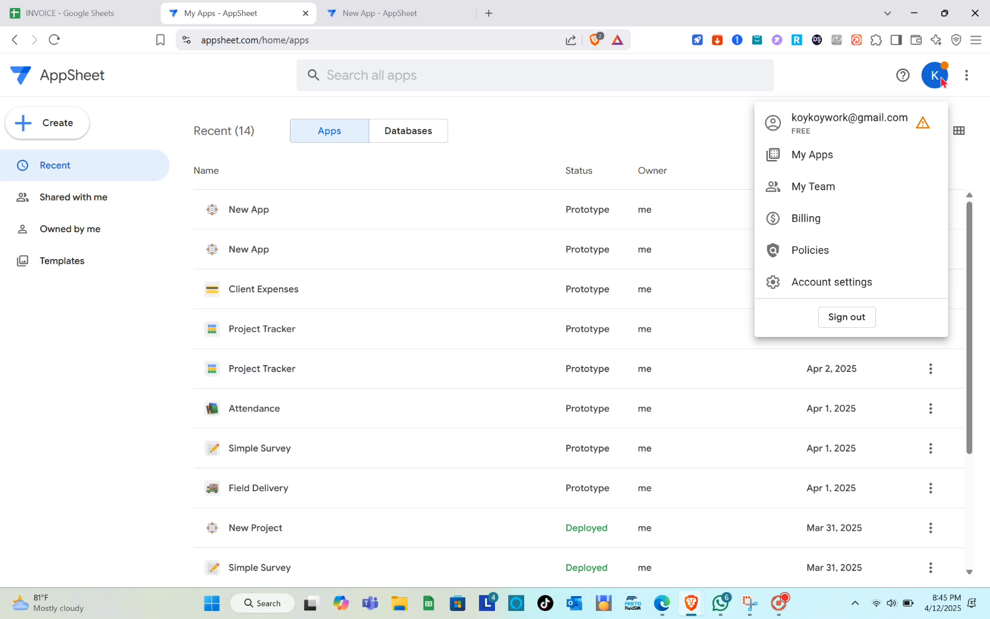
left_click(942, 81)
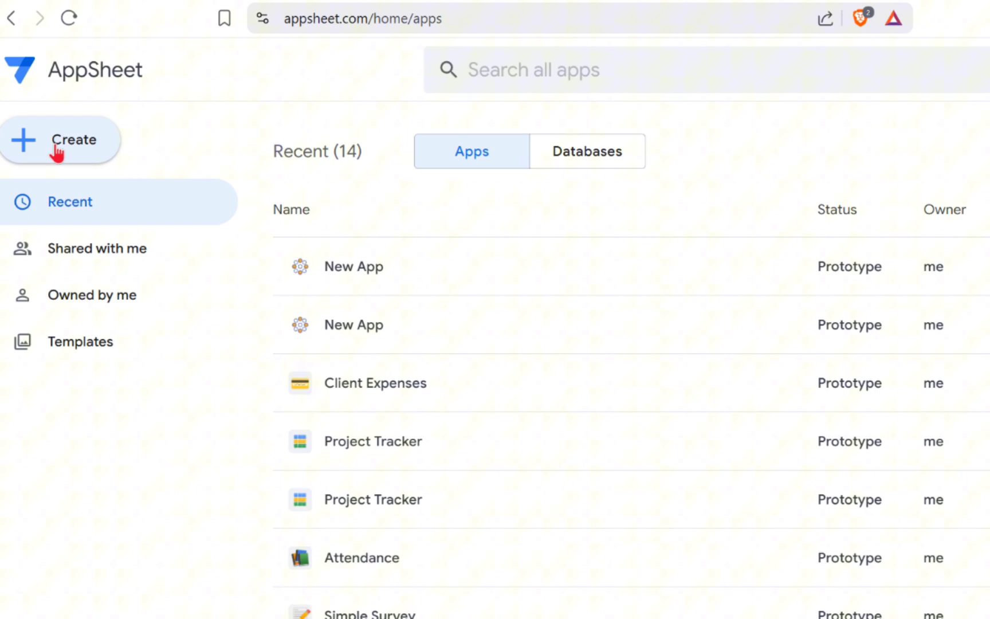
- Start a new AppSheet app from existing data via Create > App
left_click(56, 150)
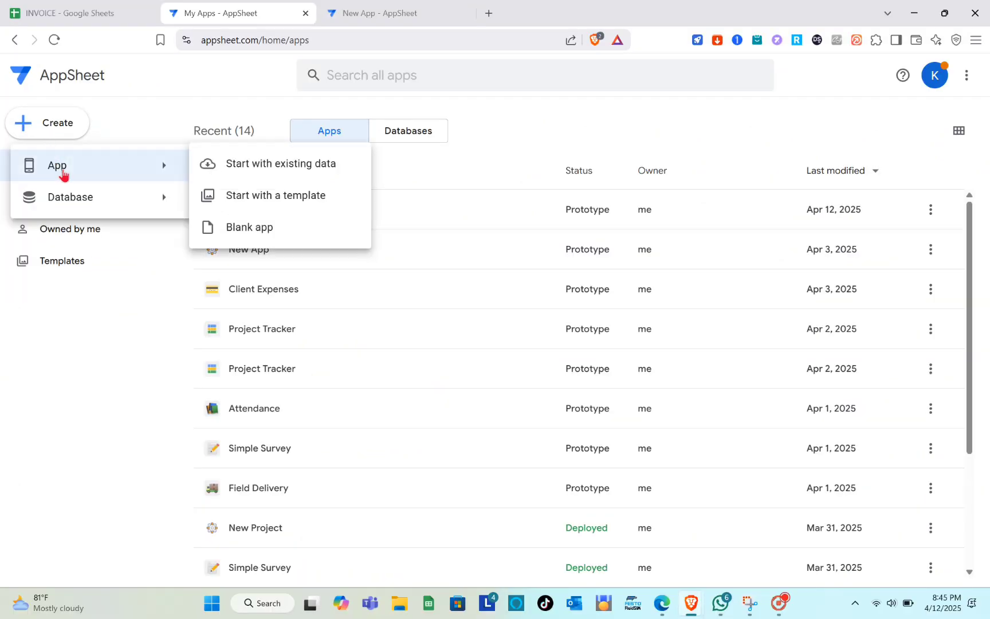
mouse_move(85, 203)
mouse_move(140, 173)
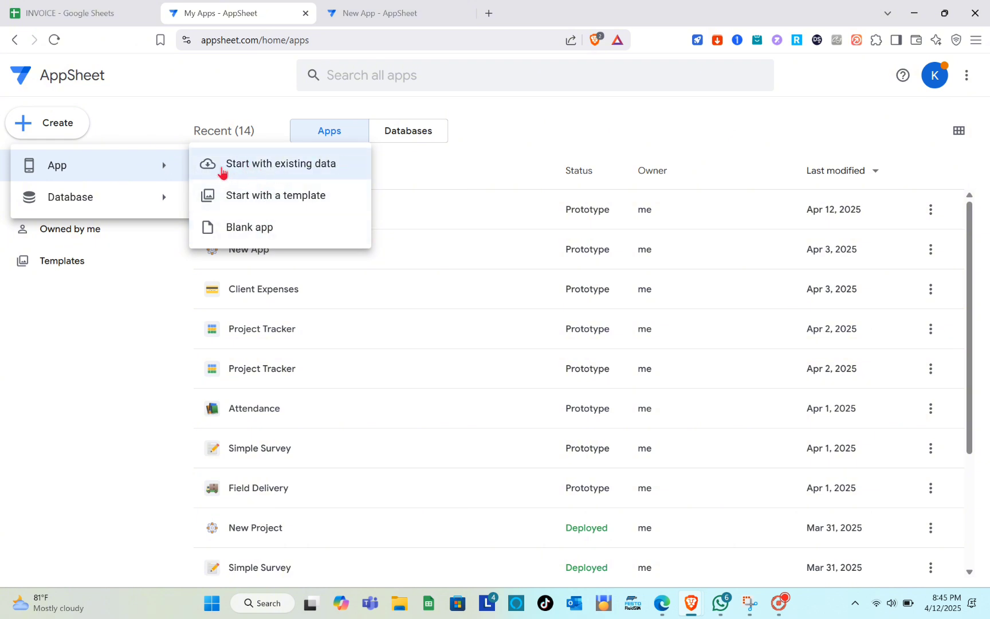
left_click(283, 172)
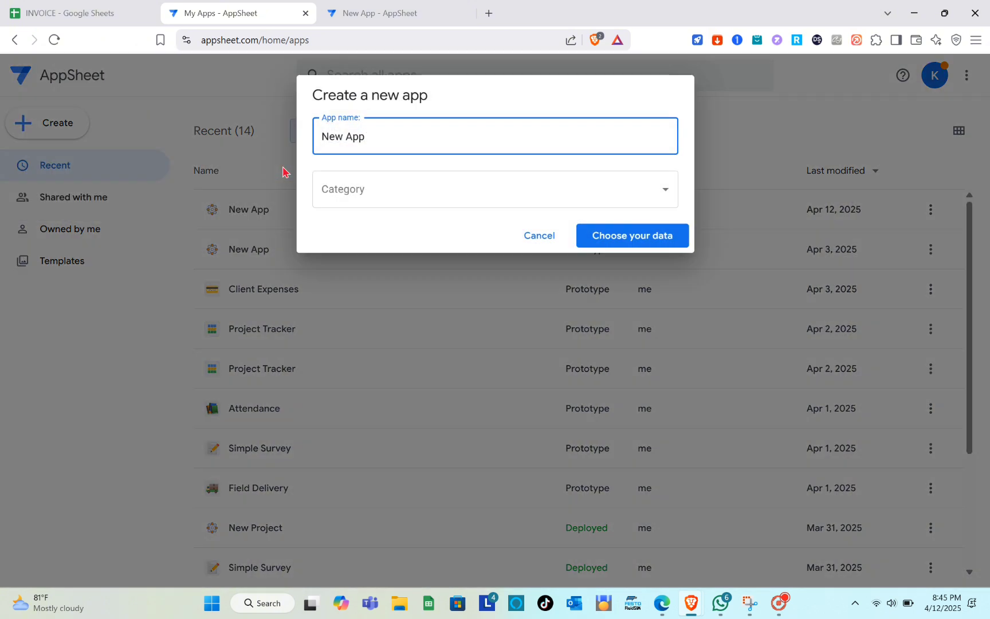
- Name the app INVOICE GENERATOR in the Field Service category and proceed to data choice
key("BackSpace")
key("BackSpace")
key("BackSpace")
key("BackSpace")
key("BackSpace")
key("BackSpace")
key("BackSpace")
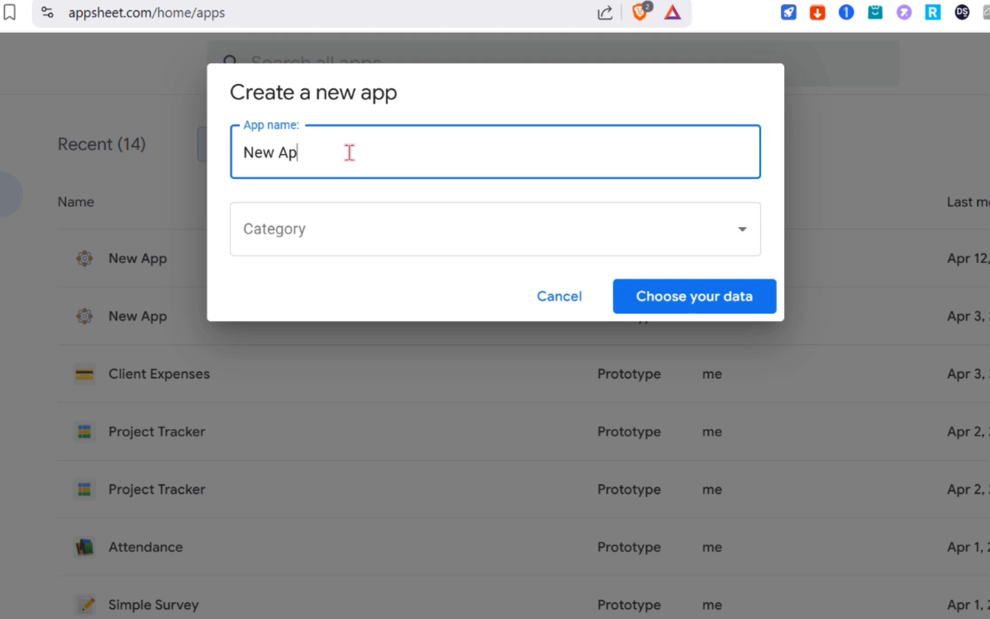
type("INVOI")
type("CE ")
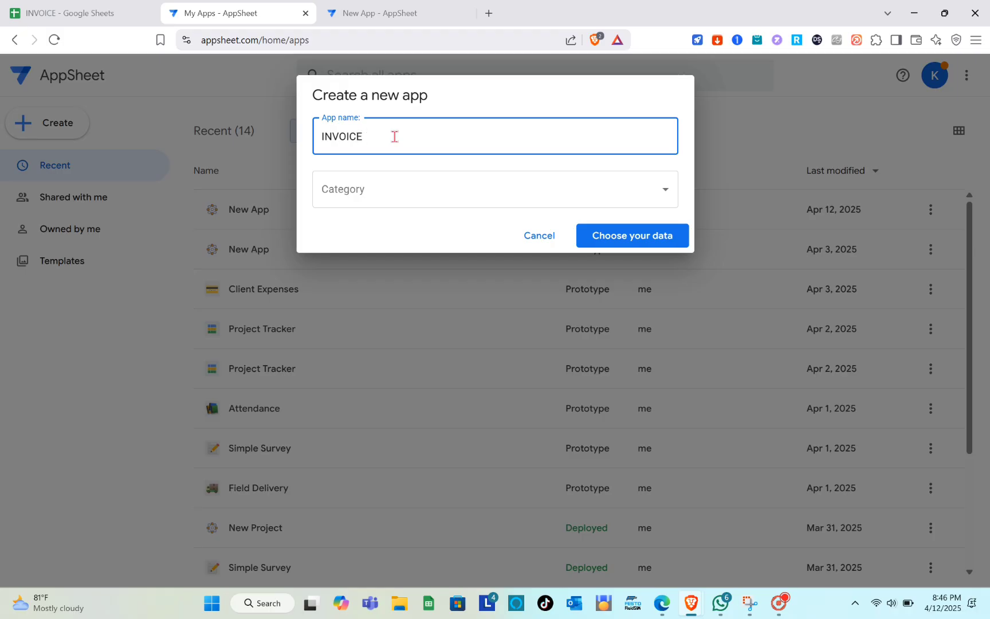
type("GENERATOR")
left_click(395, 187)
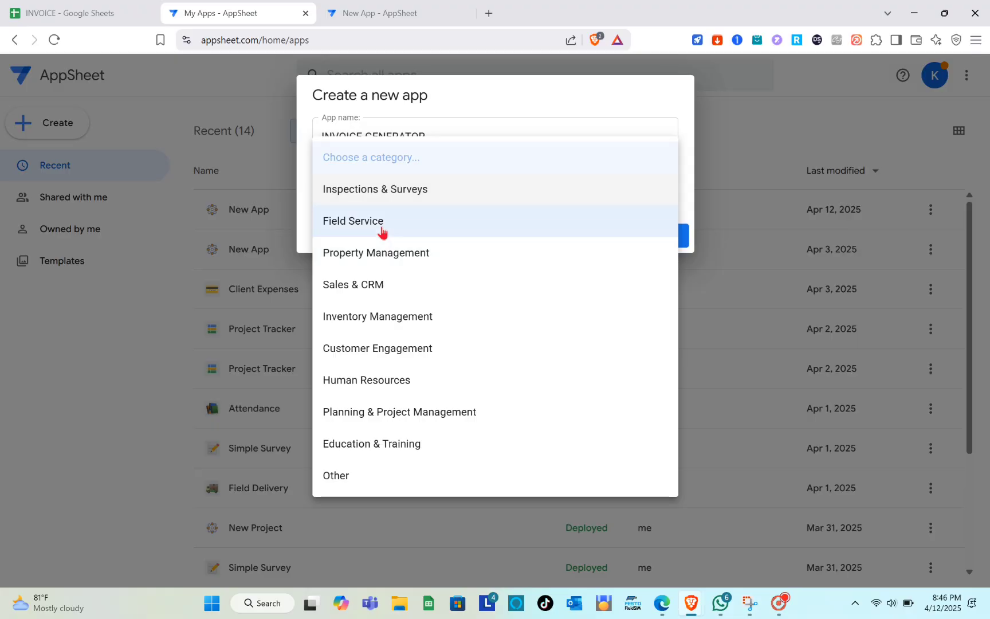
left_click(335, 230)
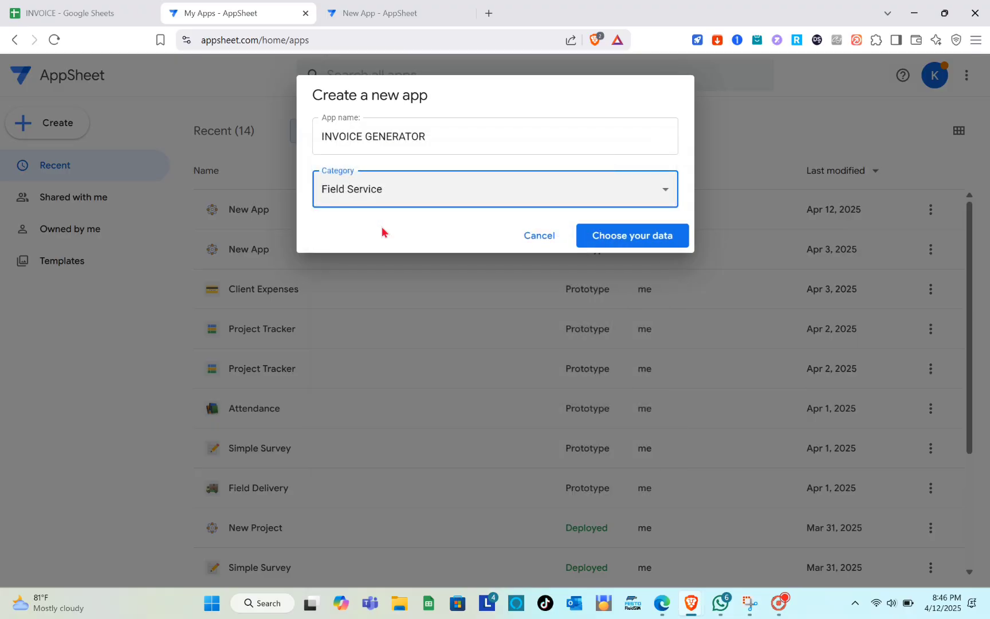
left_click(655, 239)
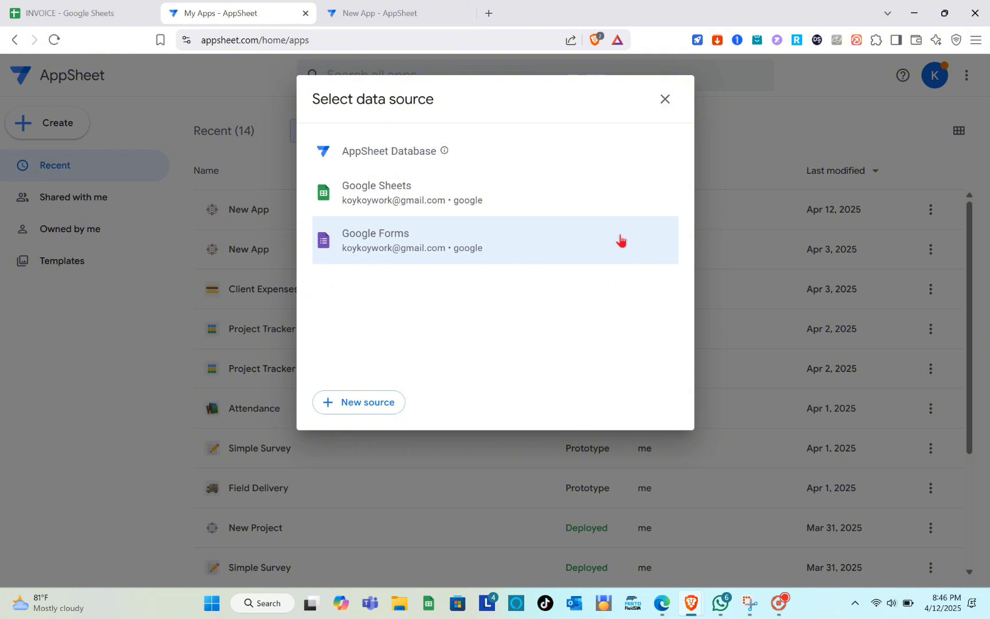
- Choose Google Sheets and select the INVOICE spreadsheet as the app's data
left_click(405, 197)
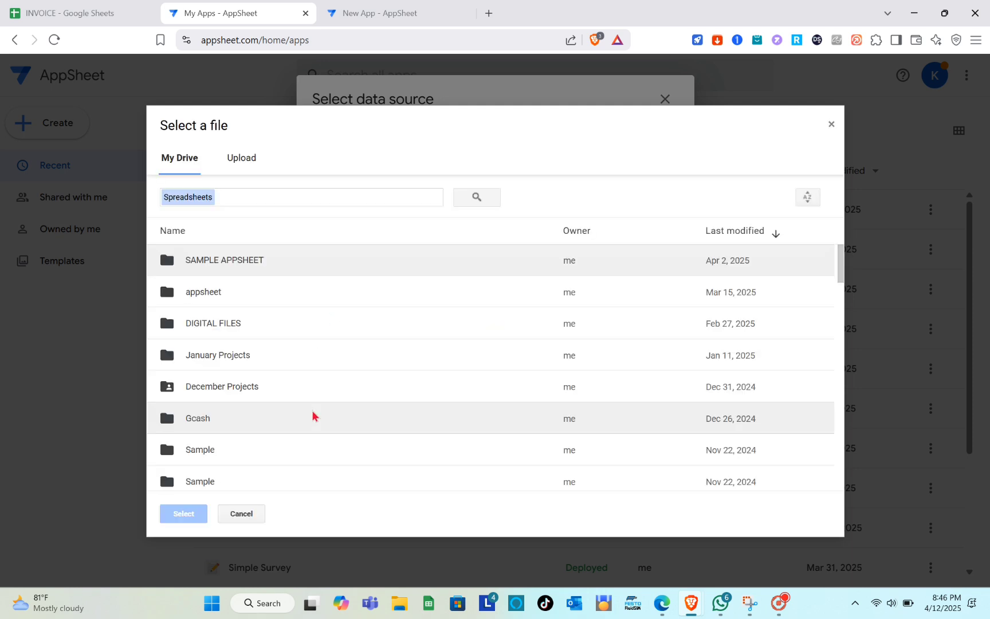
scroll(313, 415, "down", 8)
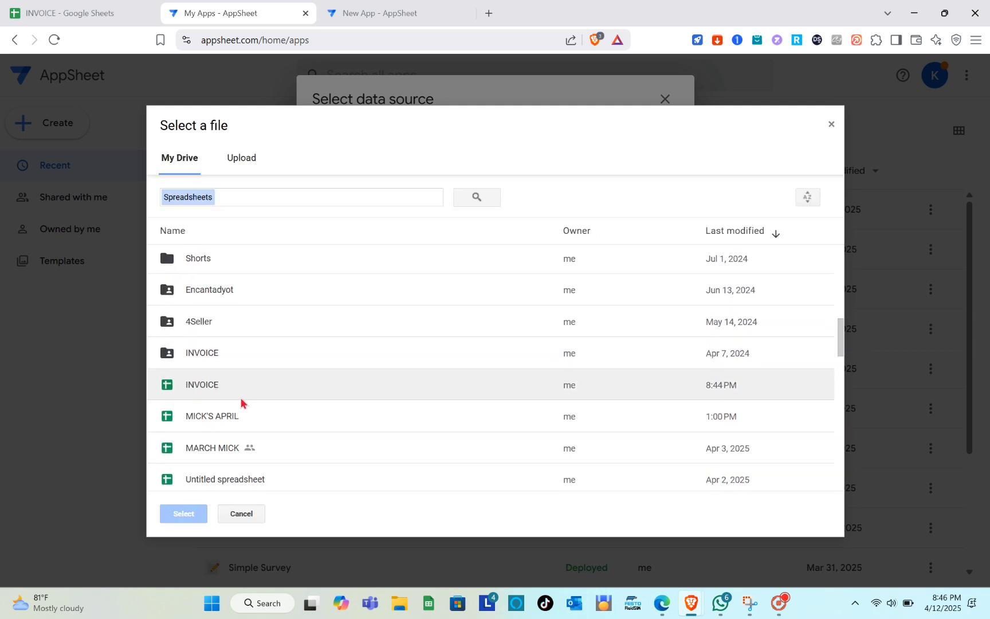
left_click(193, 385)
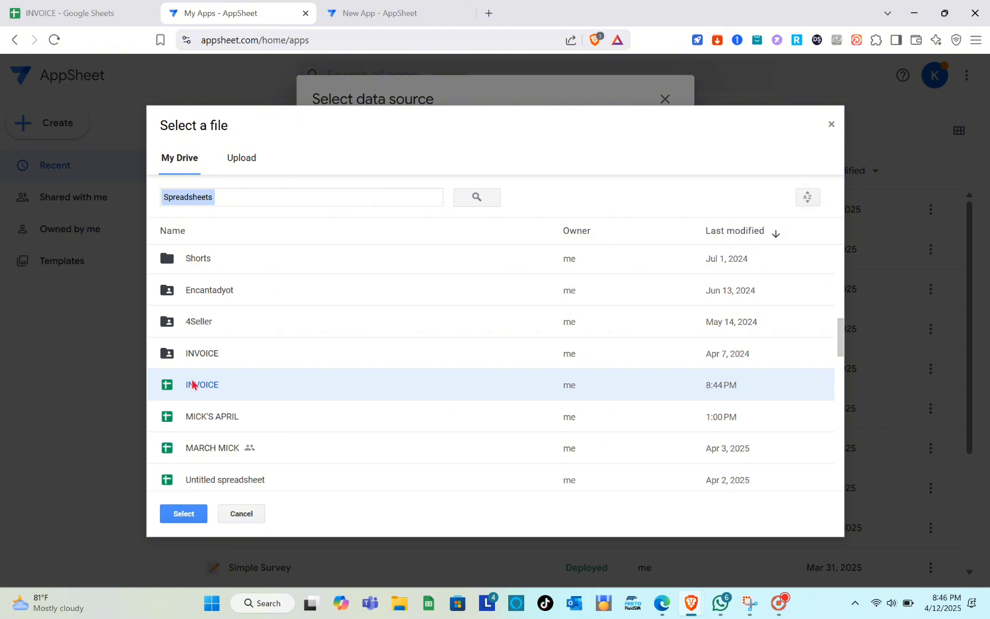
left_click(179, 514)
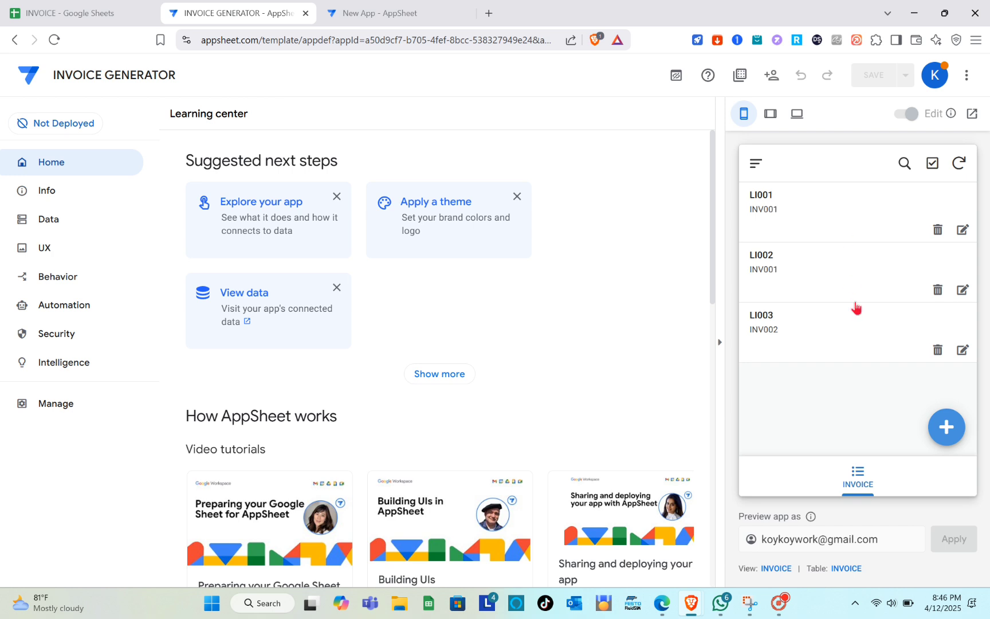
- Preview line item LI001, return to the INVOICE list, then go to Automation
left_click(802, 219)
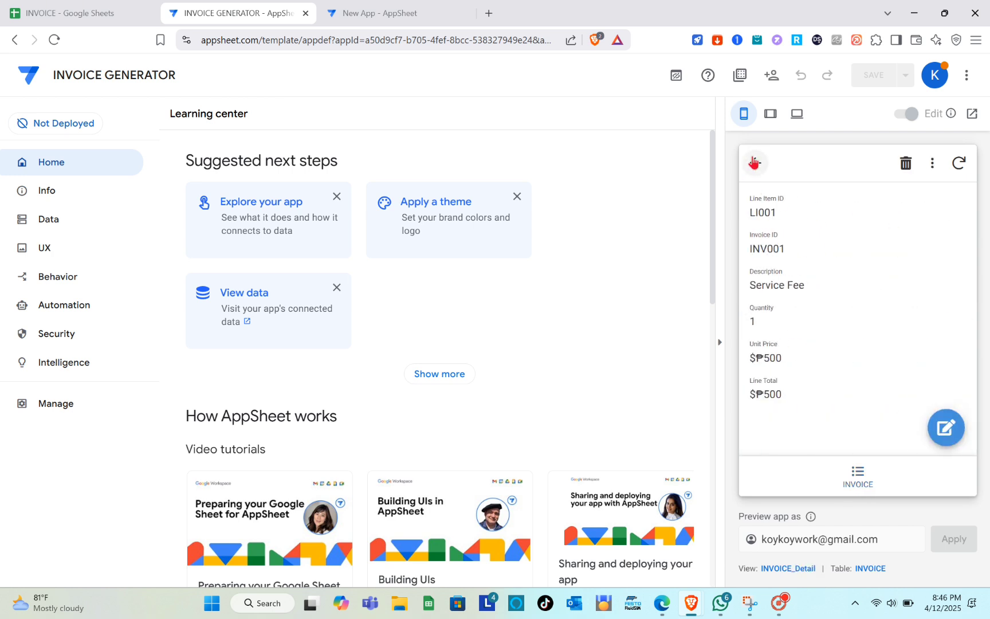
left_click(755, 163)
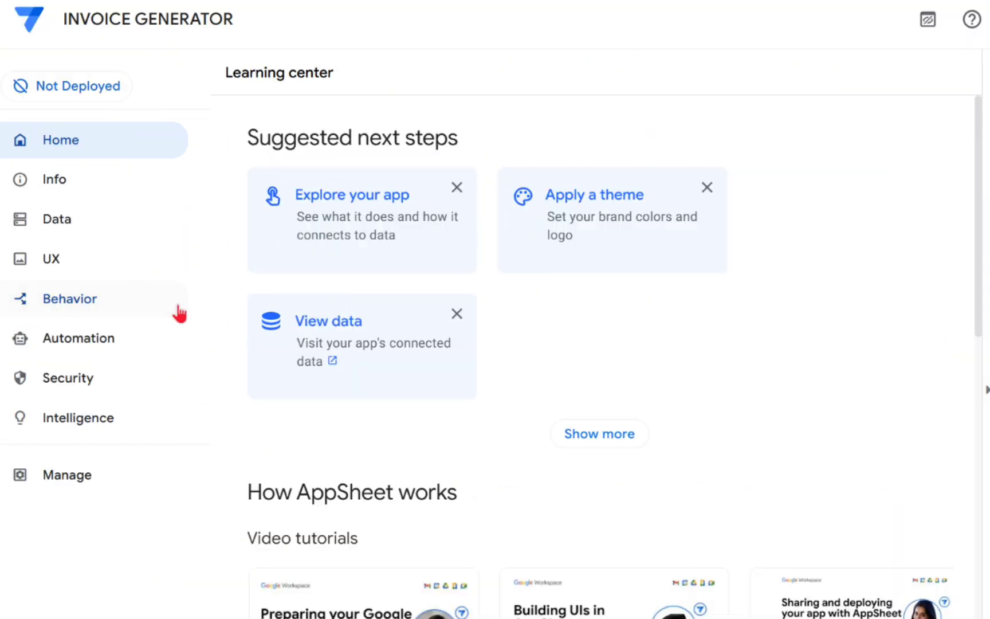
left_click(66, 343)
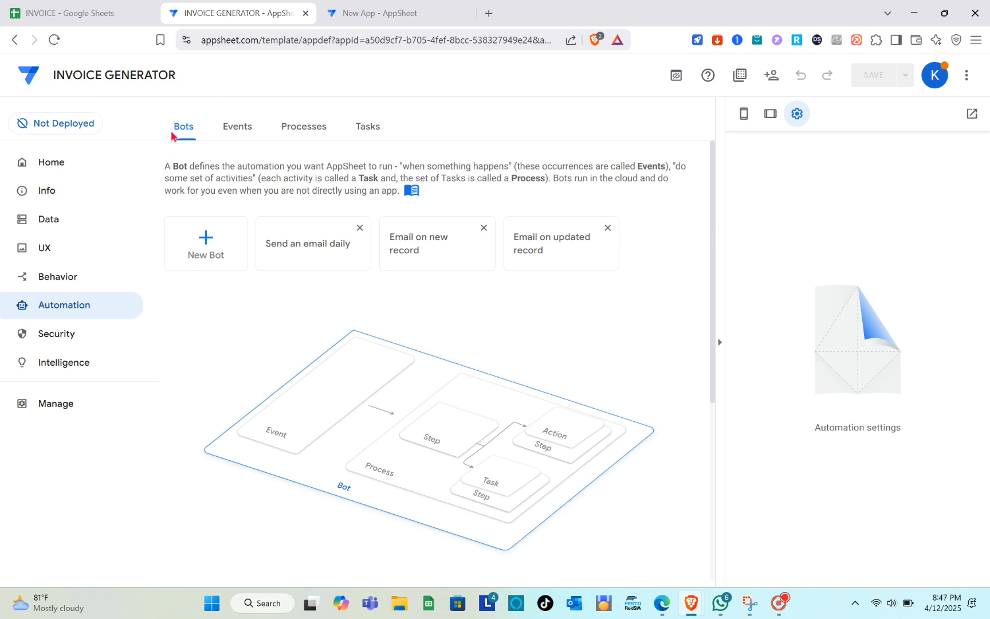
- Create a bot named 'When a new invoice is added or updated', copying the name from New App
left_click(207, 245)
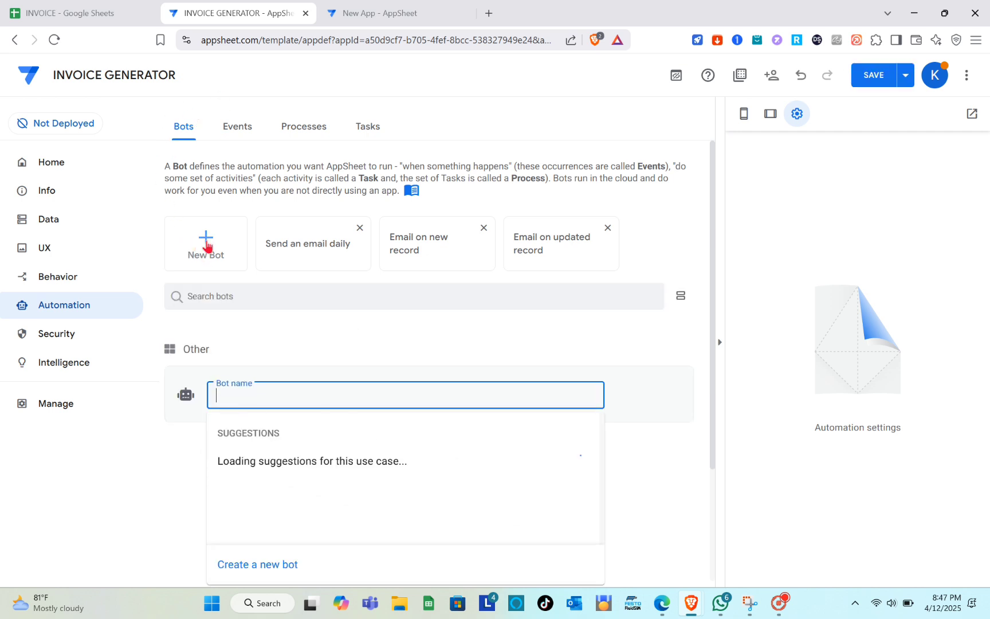
left_click(371, 7)
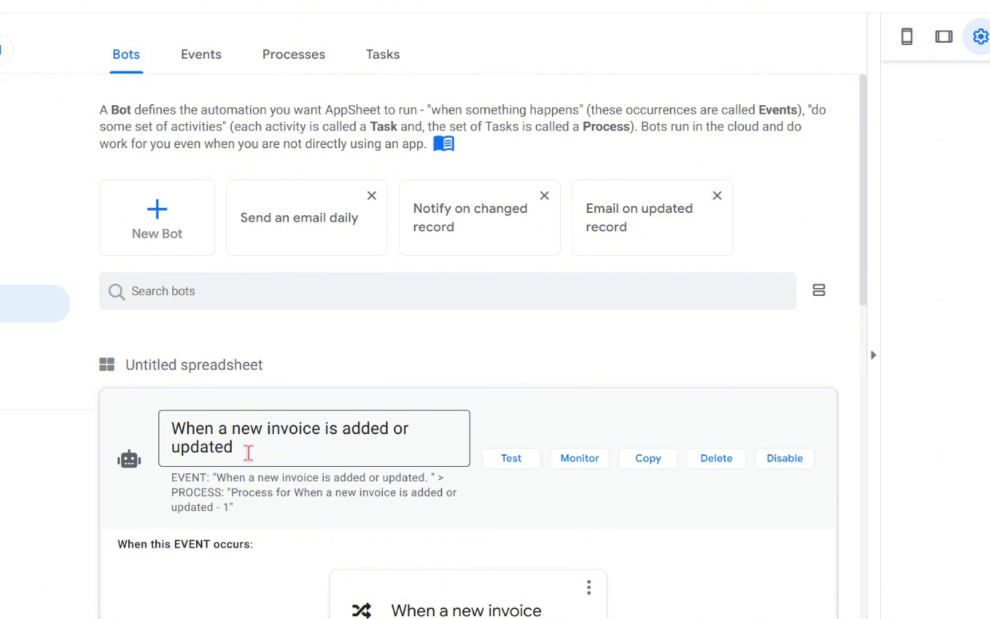
left_click_drag(170, 431, 258, 444)
key("ctrl+c")
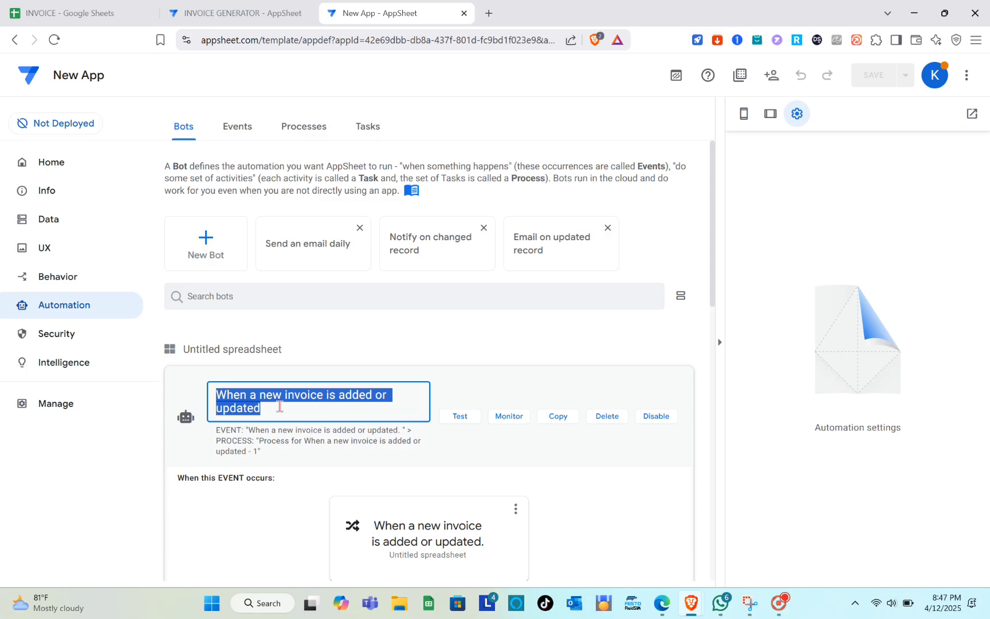
left_click(252, 8)
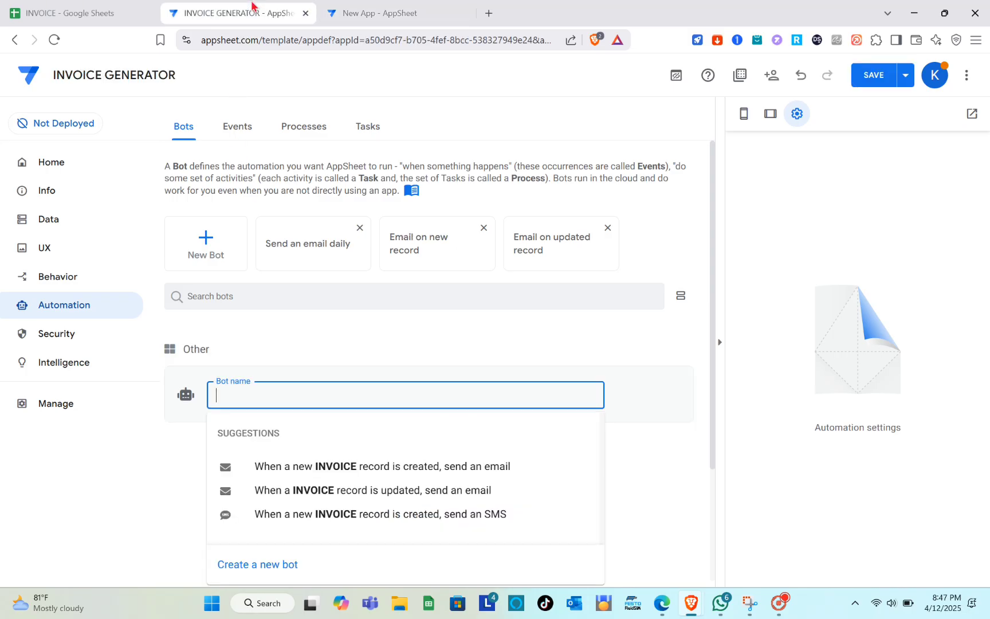
key("ctrl+v")
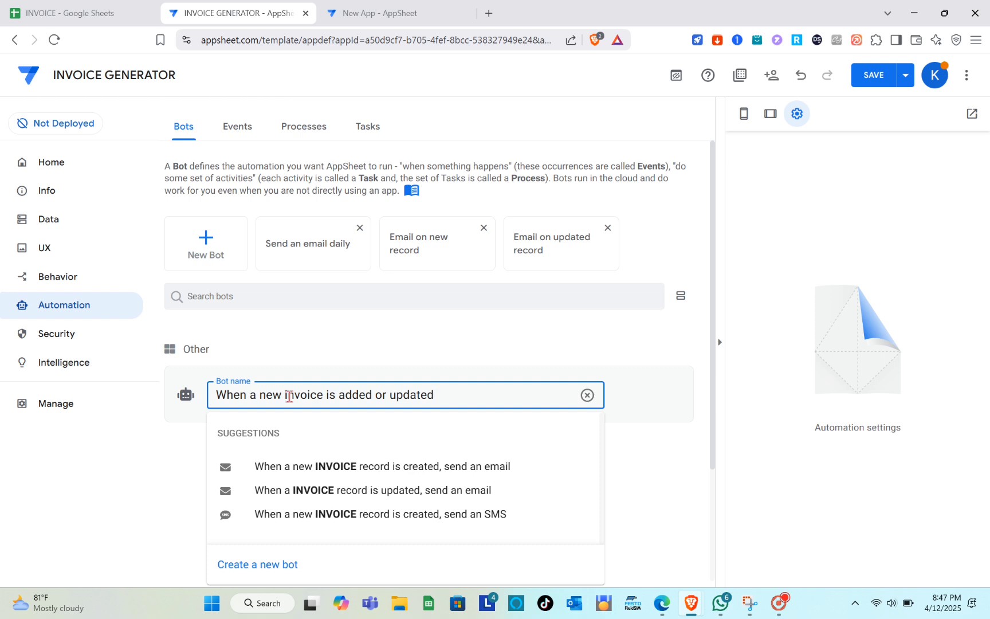
scroll(290, 396, "down", 3)
left_click(289, 401)
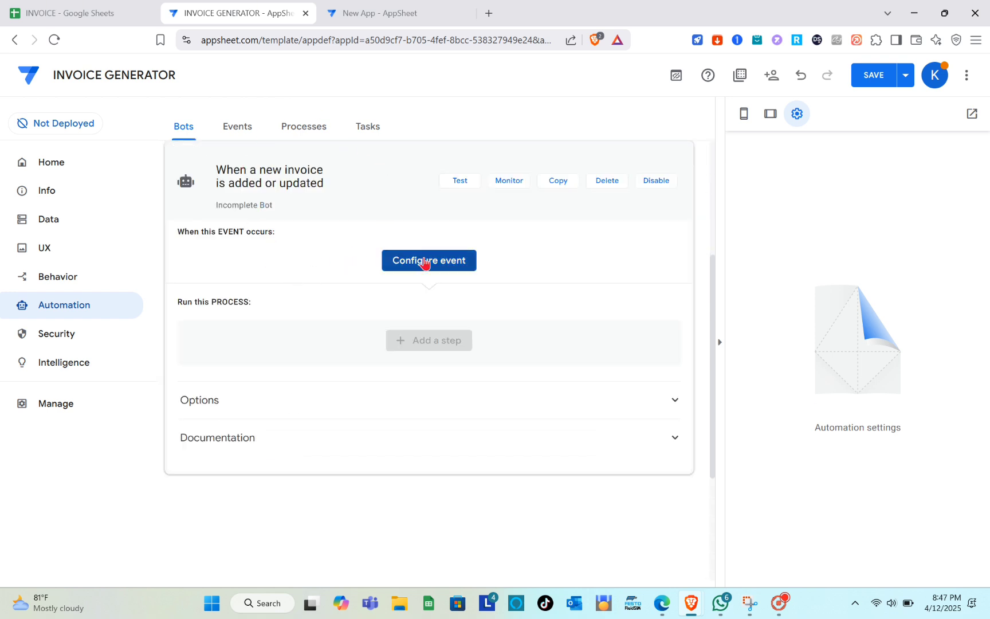
- Set the bot's event to 'A new INVOICE record is created', then view New App's bot steps
left_click(424, 261)
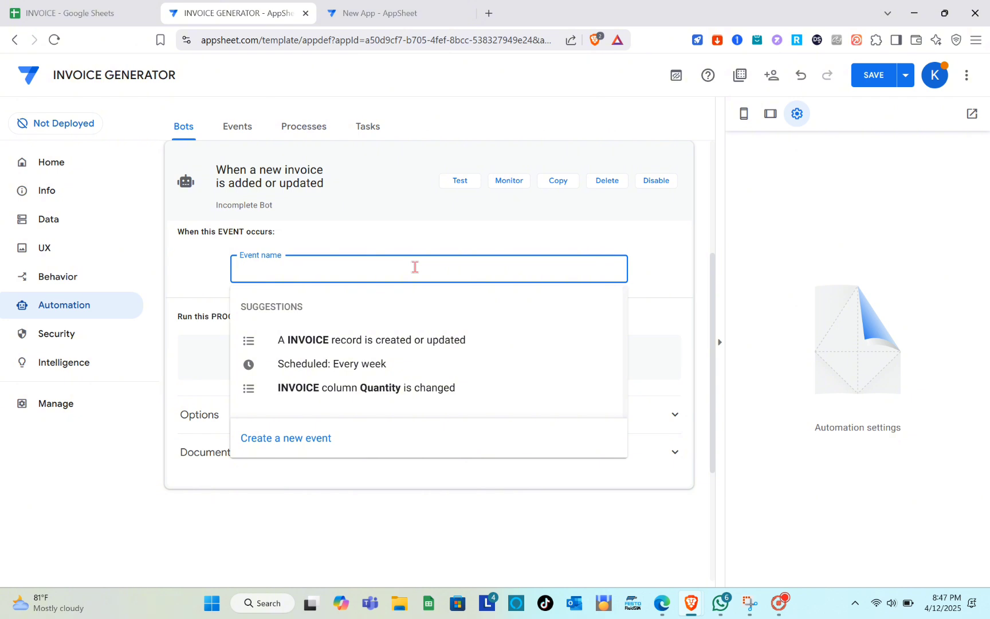
key("ctrl+v")
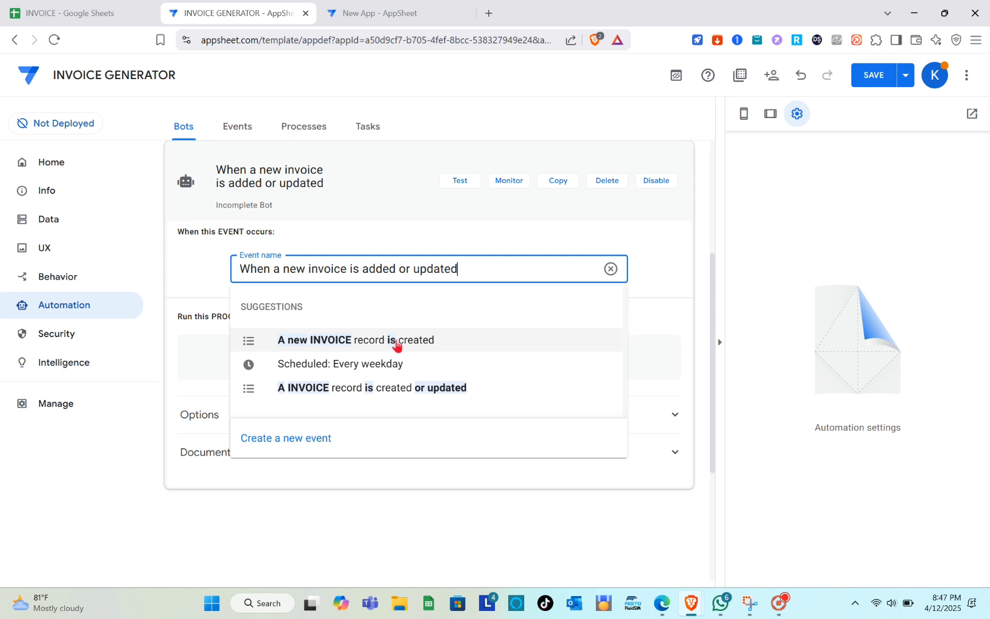
key("Return")
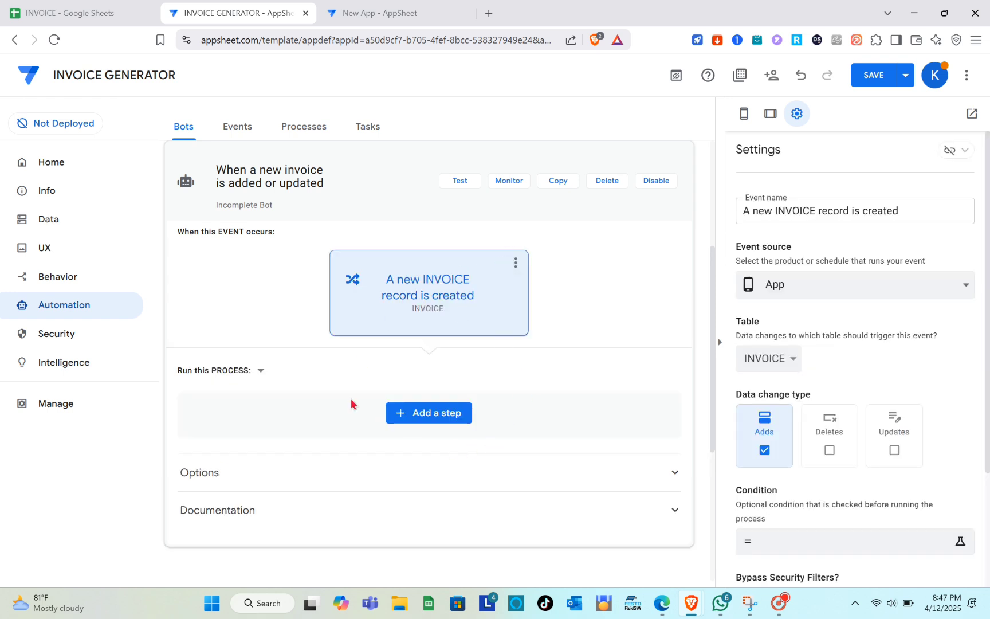
left_click(358, 6)
scroll(401, 343, "down", 8)
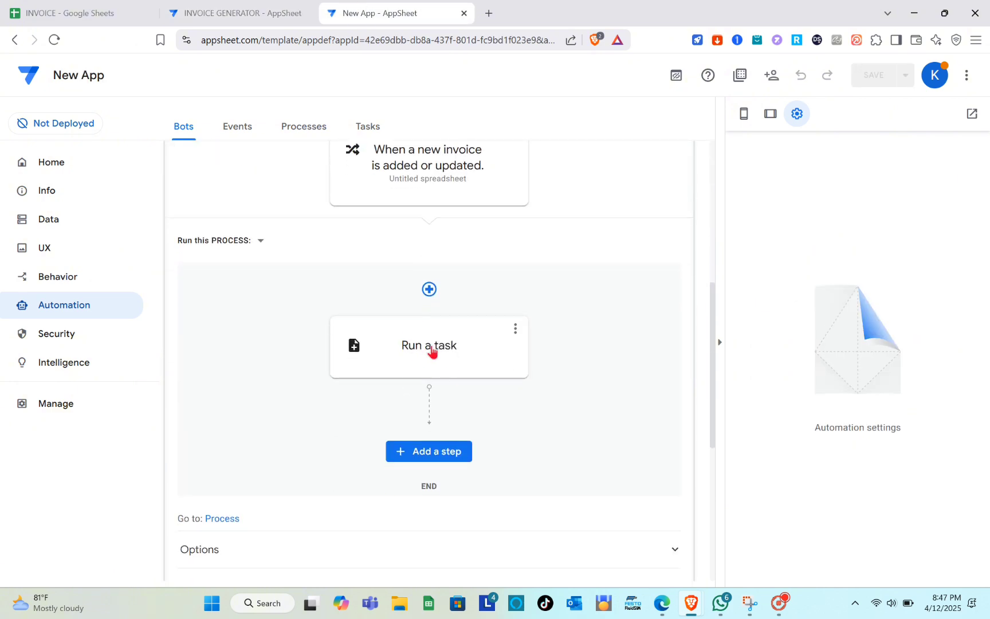
- Add a 'Run a task' step after the new-invoice event in INVOICE GENERATOR's bot
left_click(290, 12)
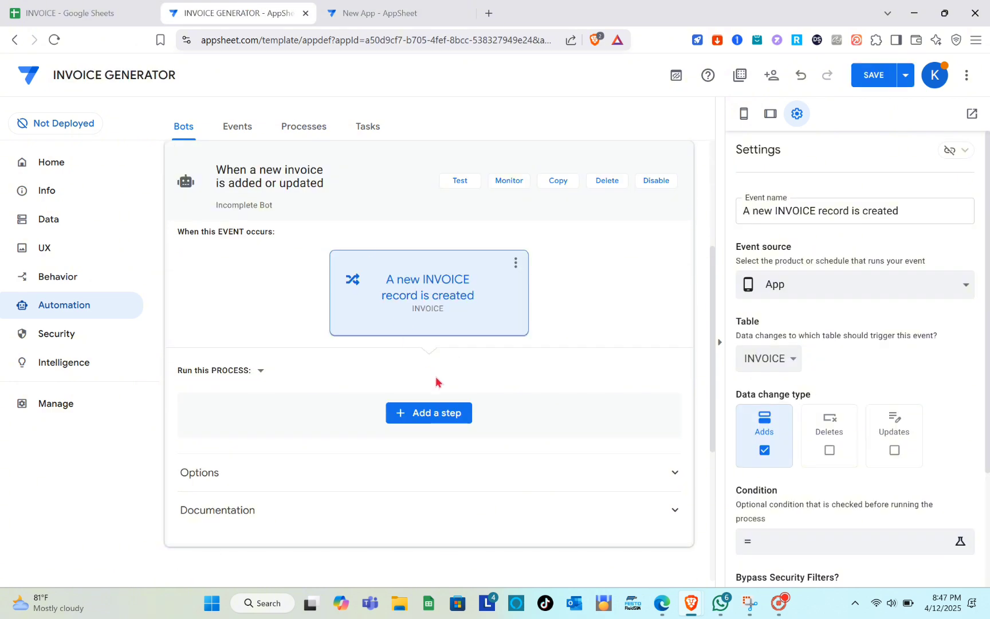
left_click(430, 414)
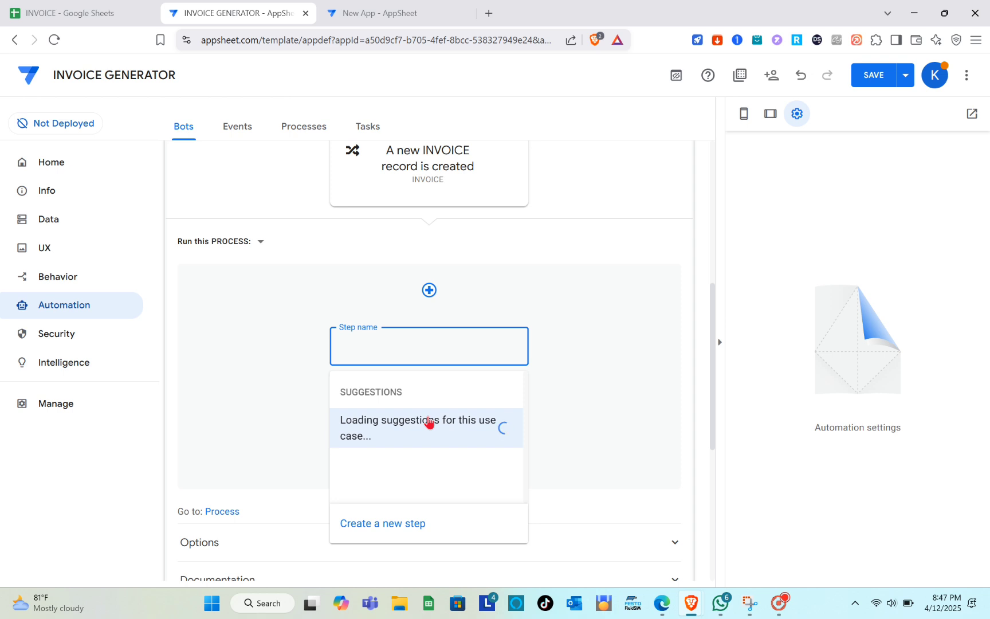
type("Run a tas")
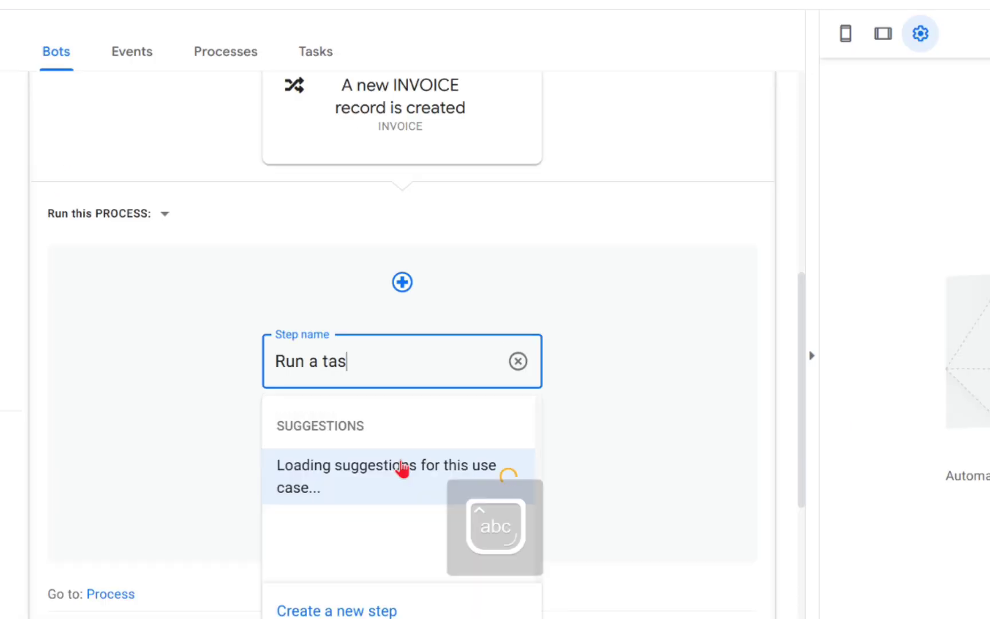
type("k")
key("Return")
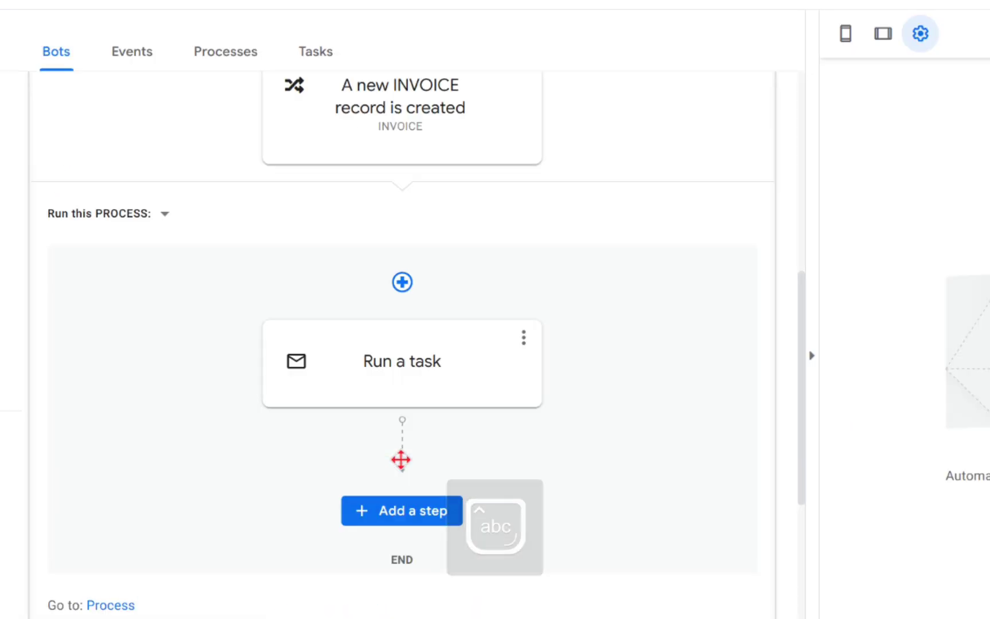
scroll(417, 335, "up", 4)
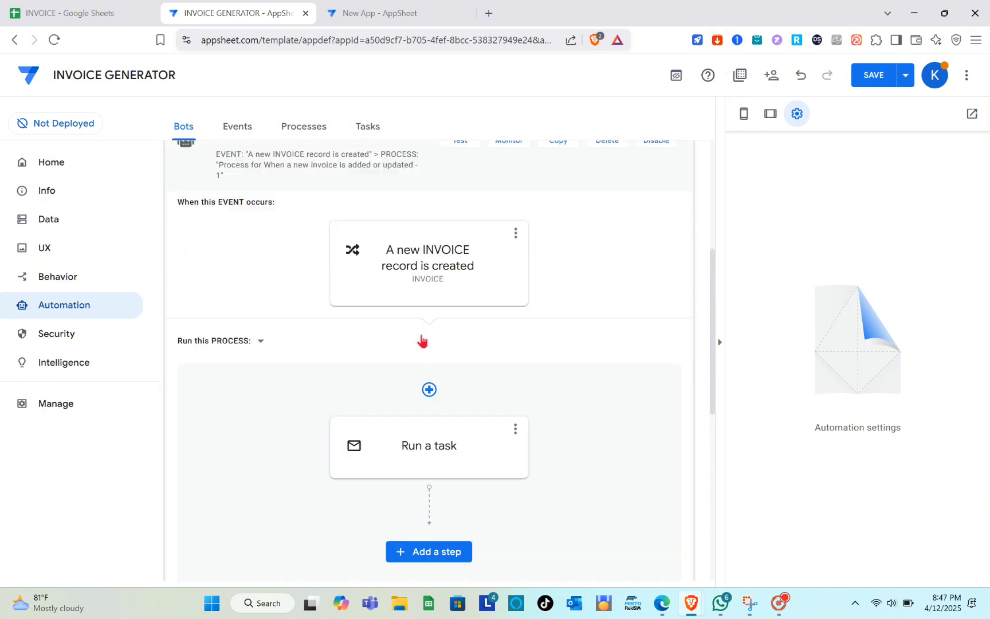
scroll(419, 338, "down", 1)
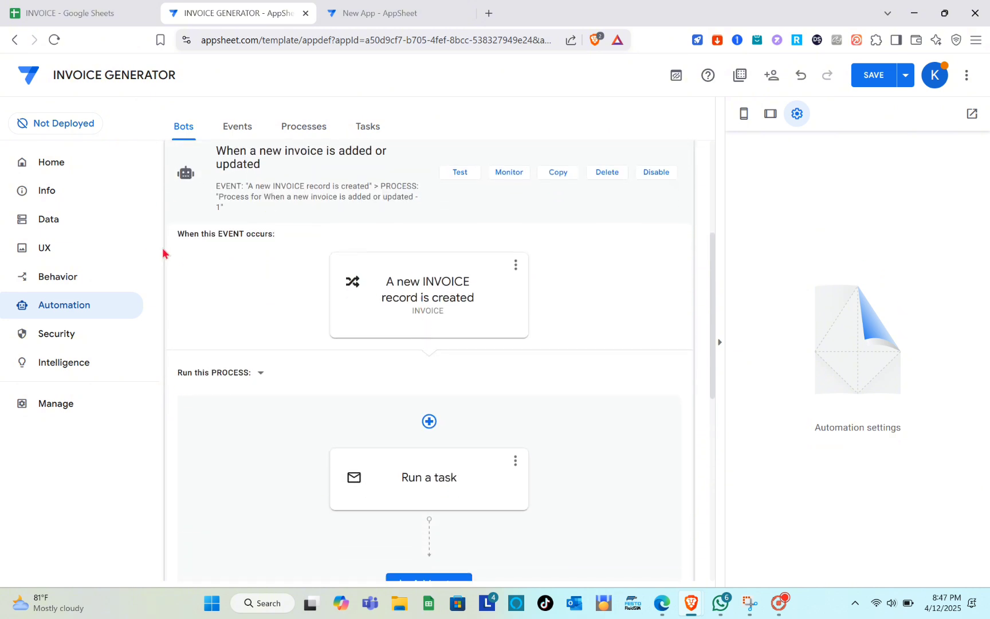
scroll(270, 251, "down", 2)
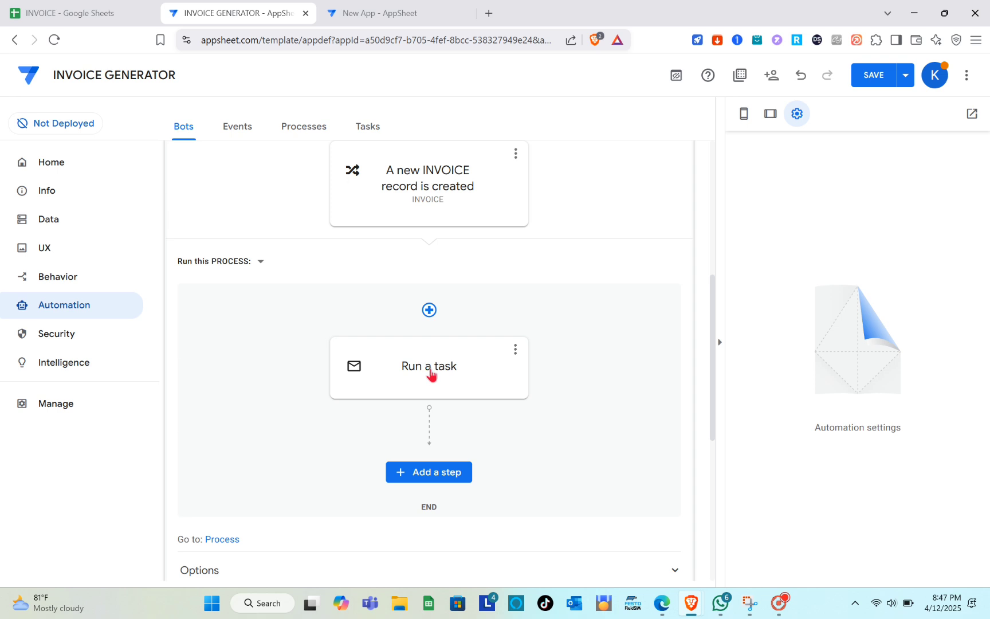
- Make the Run a task step create a new file with PDF as the HTTP content type
left_click(430, 374)
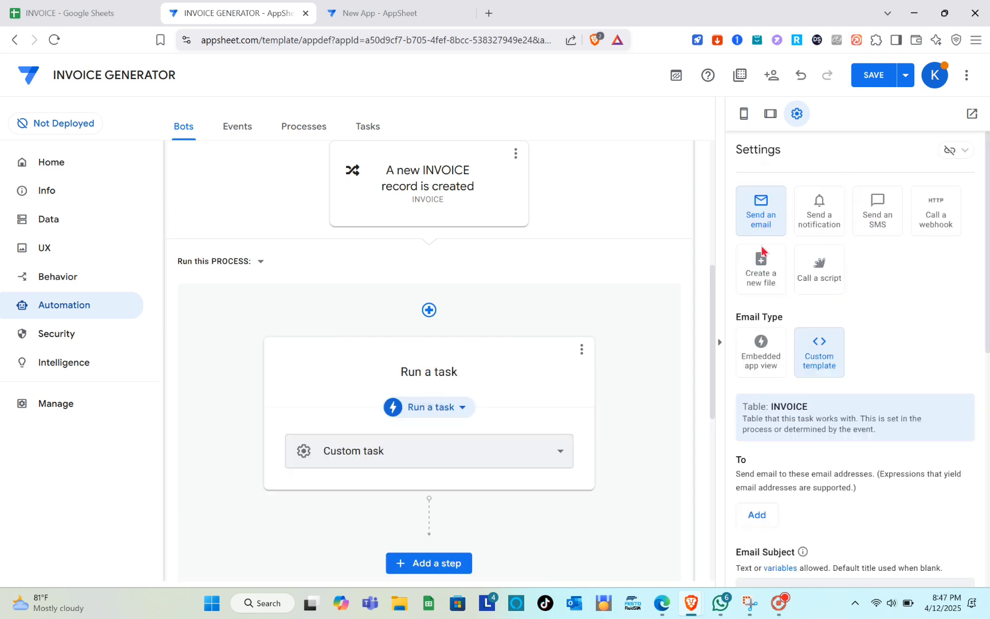
left_click(760, 276)
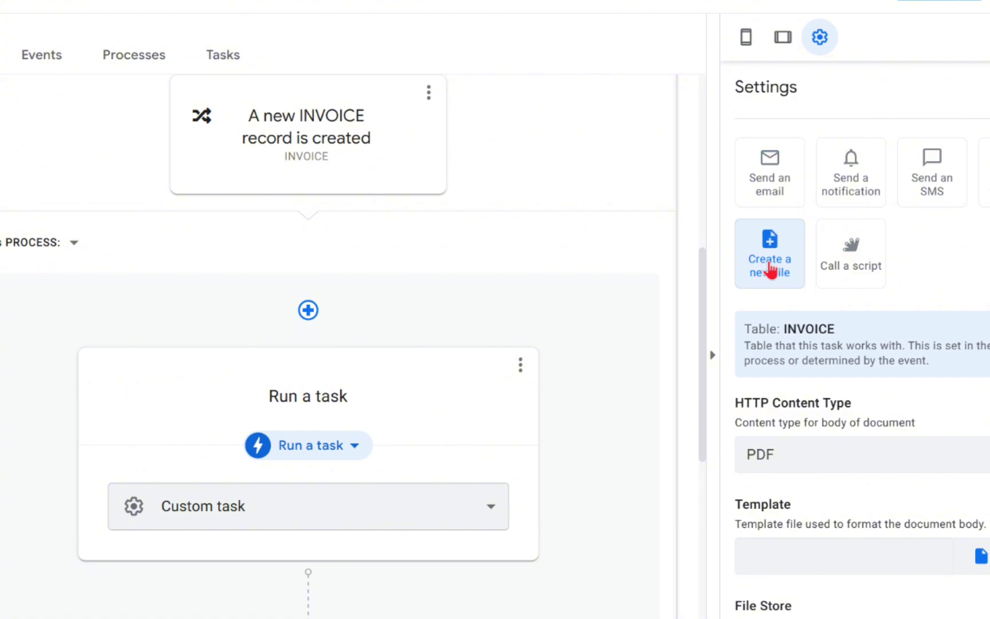
scroll(765, 278, "down", 2)
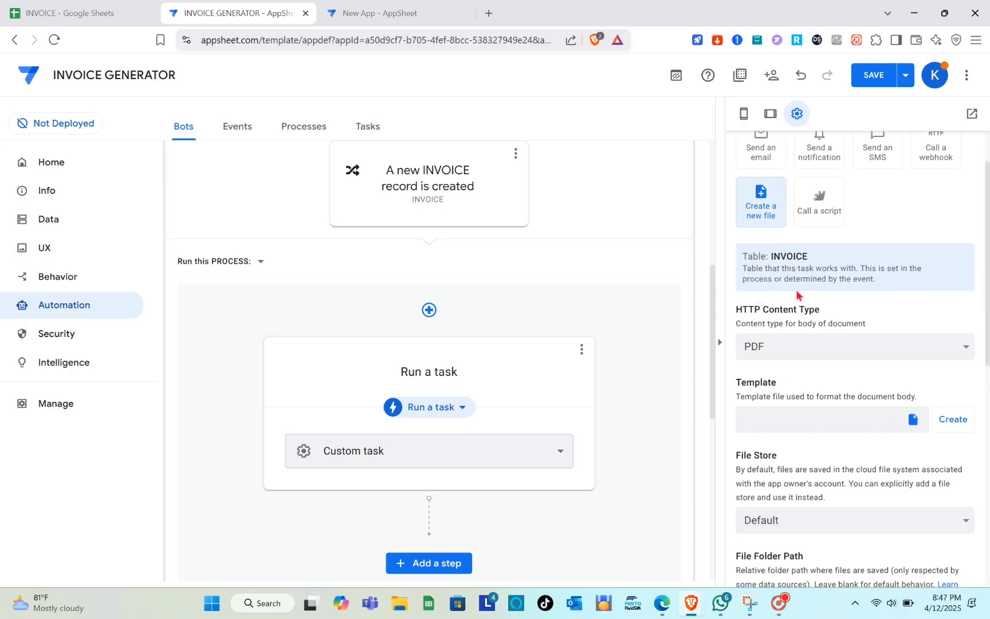
left_click(780, 350)
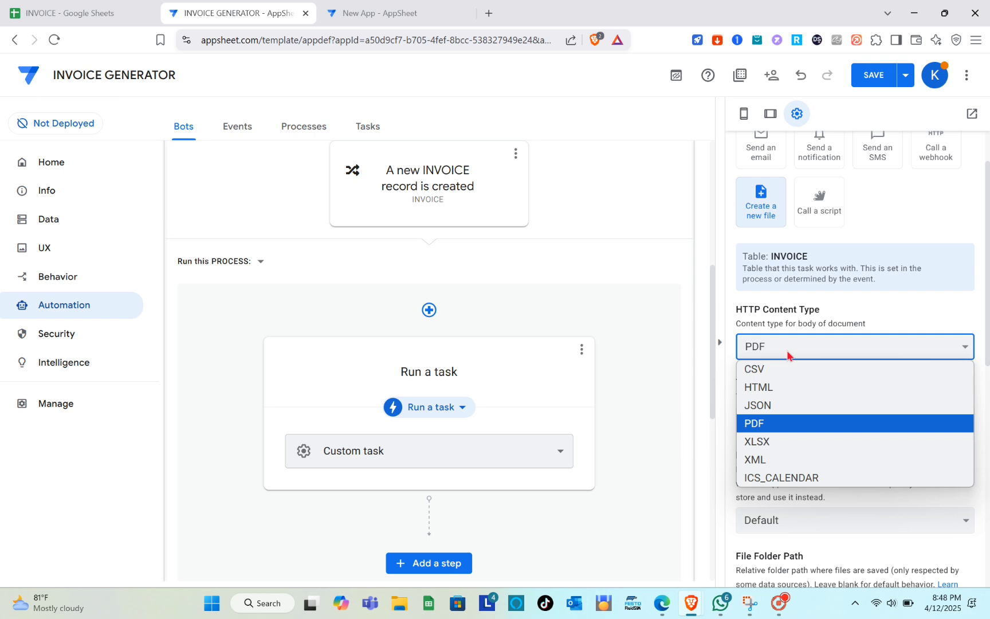
left_click(765, 424)
scroll(762, 401, "down", 2)
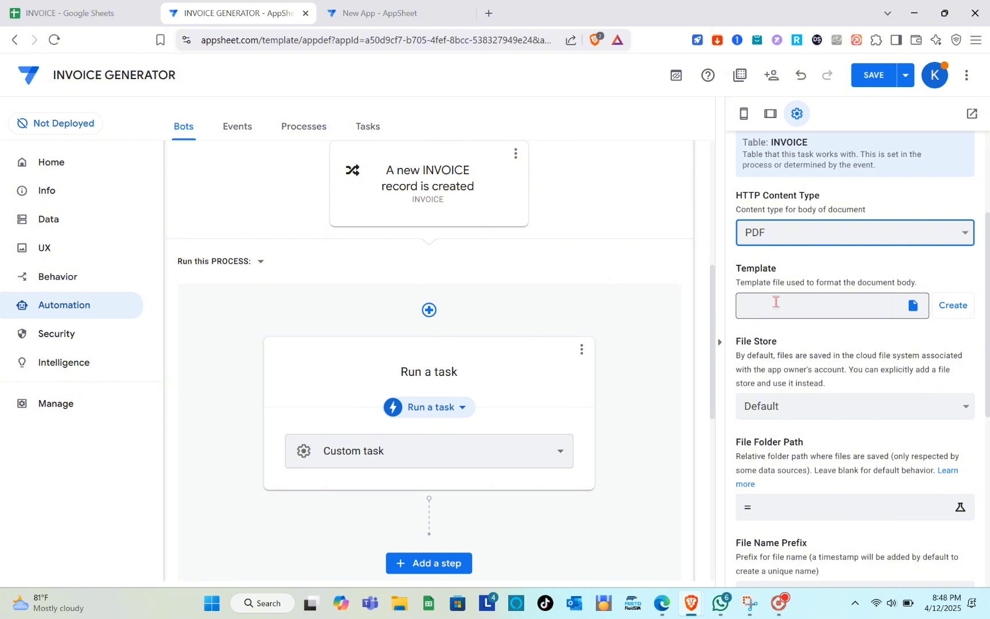
- Generate a new Docs template for the PDF file task, keeping the AppSheetDoc file-name prefix
left_click(912, 309)
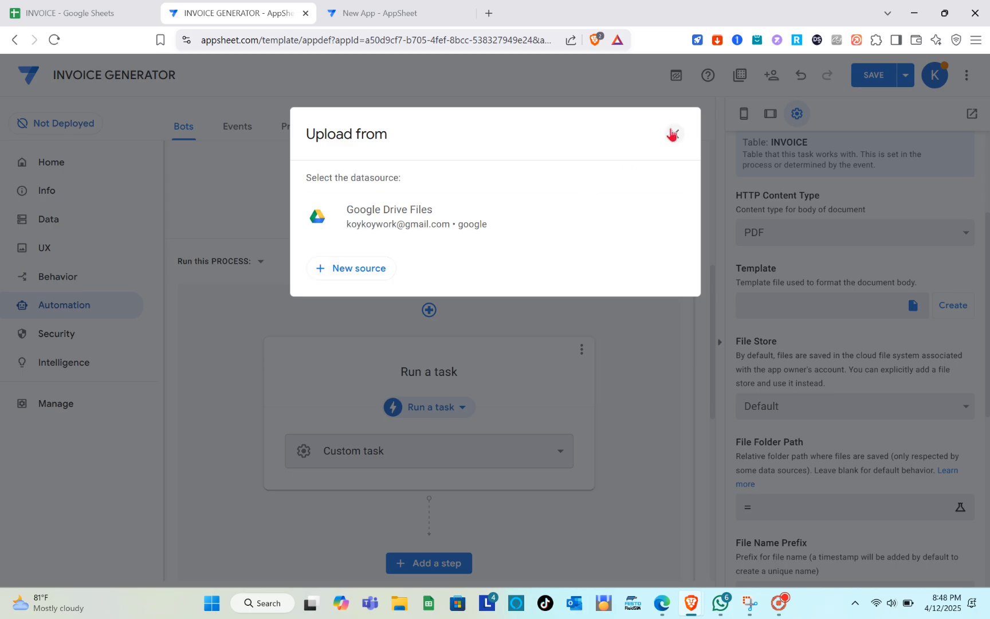
left_click(673, 134)
left_click(953, 305)
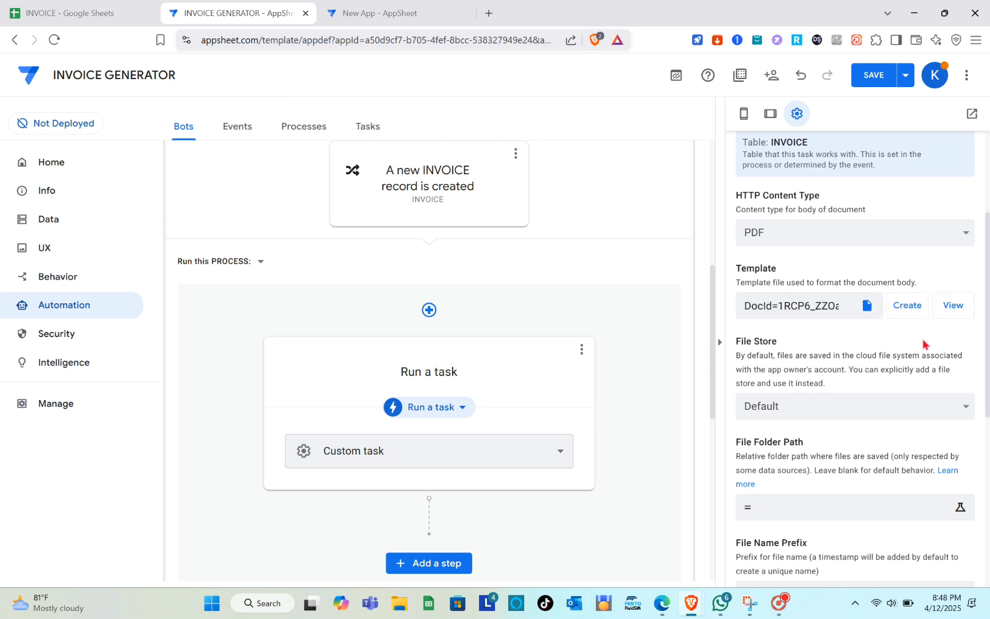
scroll(922, 344, "down", 5)
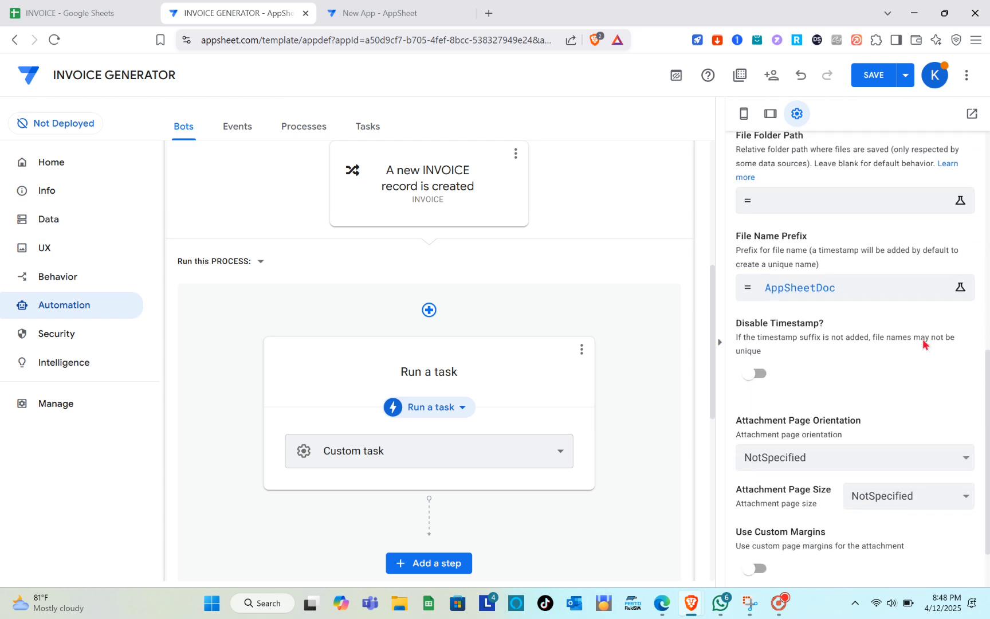
scroll(922, 343, "down", 2)
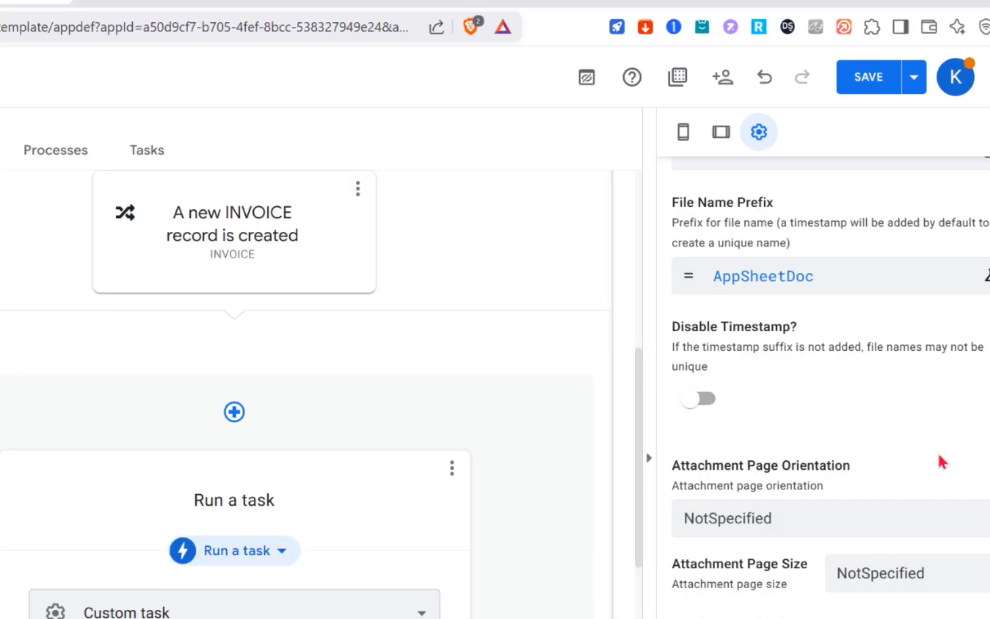
scroll(922, 344, "up", 10)
- Save the app, then open the test page for the 'When a new invoice is added or updated' bot showing its 3 rows
left_click(869, 80)
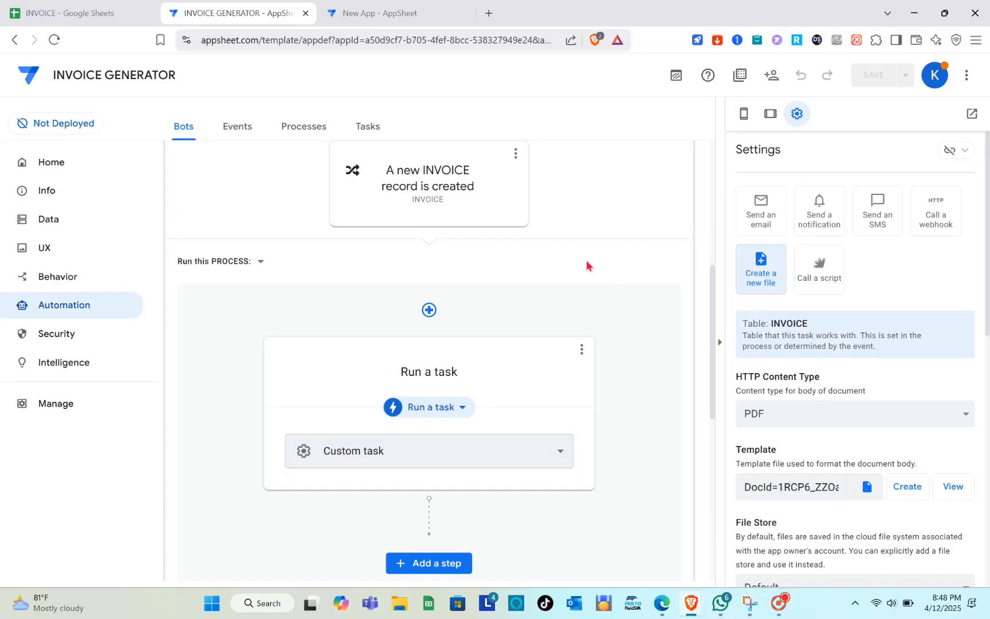
scroll(624, 238, "up", 6)
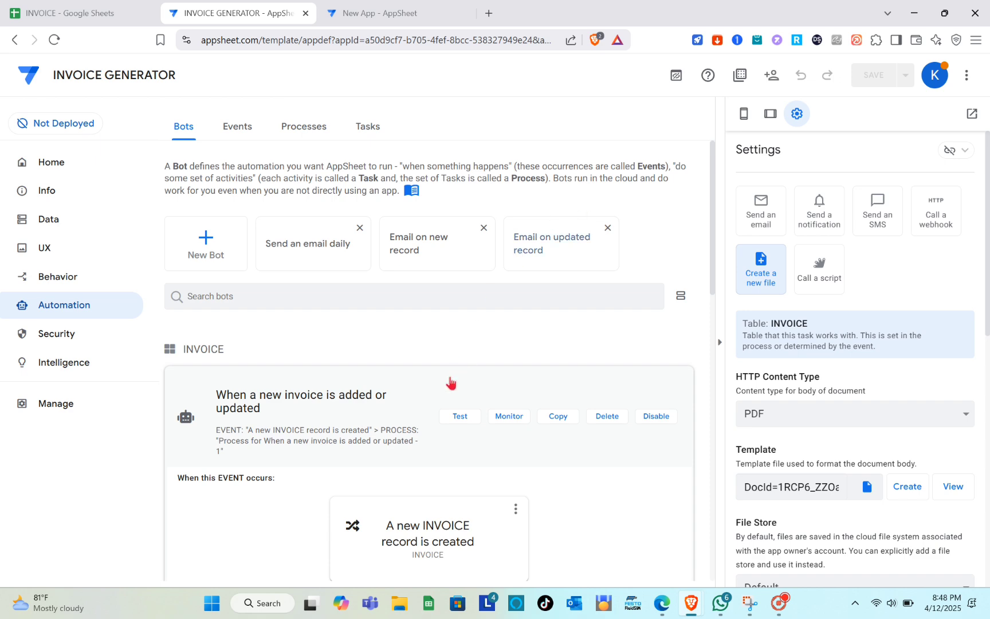
left_click(459, 417)
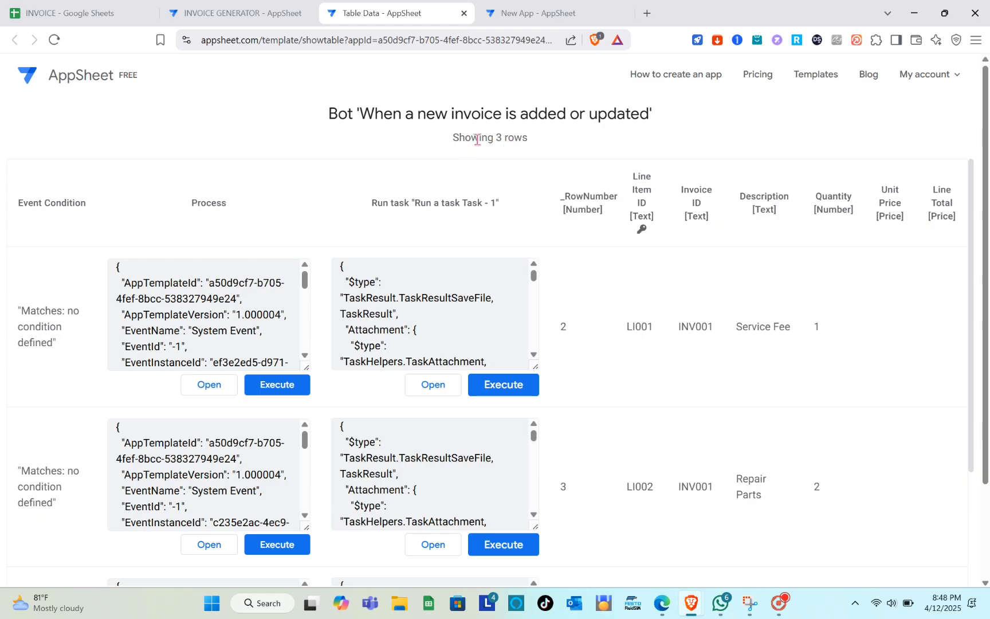
scroll(679, 377, "down", 1)
scroll(684, 352, "up", 1)
scroll(691, 407, "down", 5)
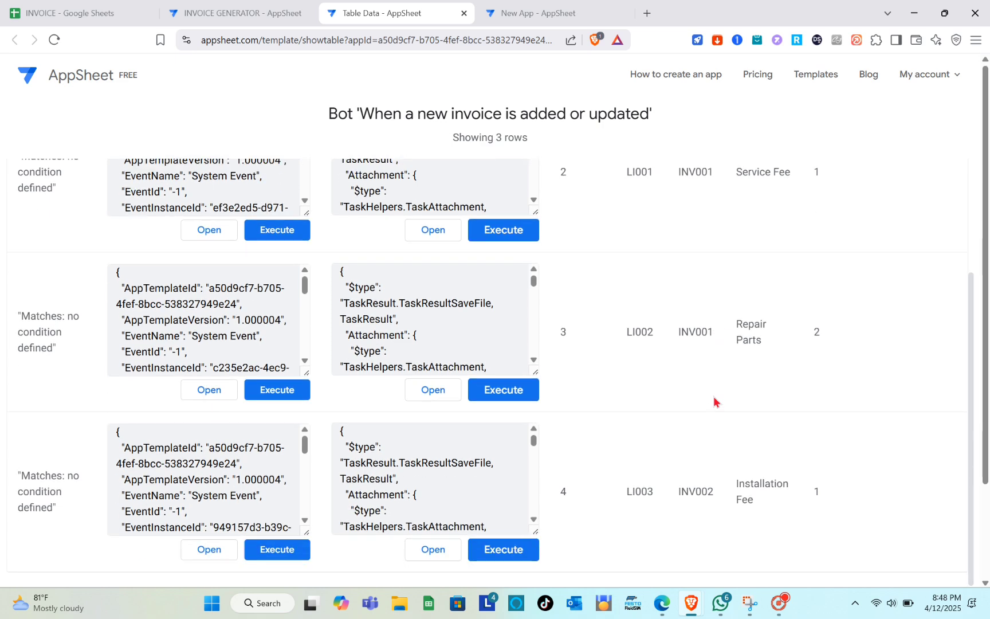
scroll(713, 402, "up", 3)
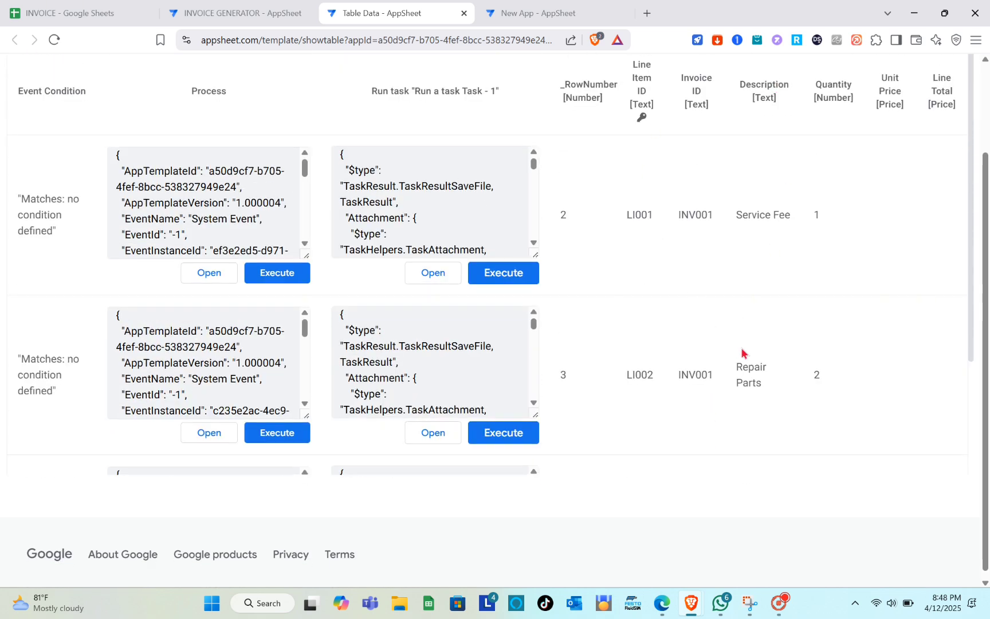